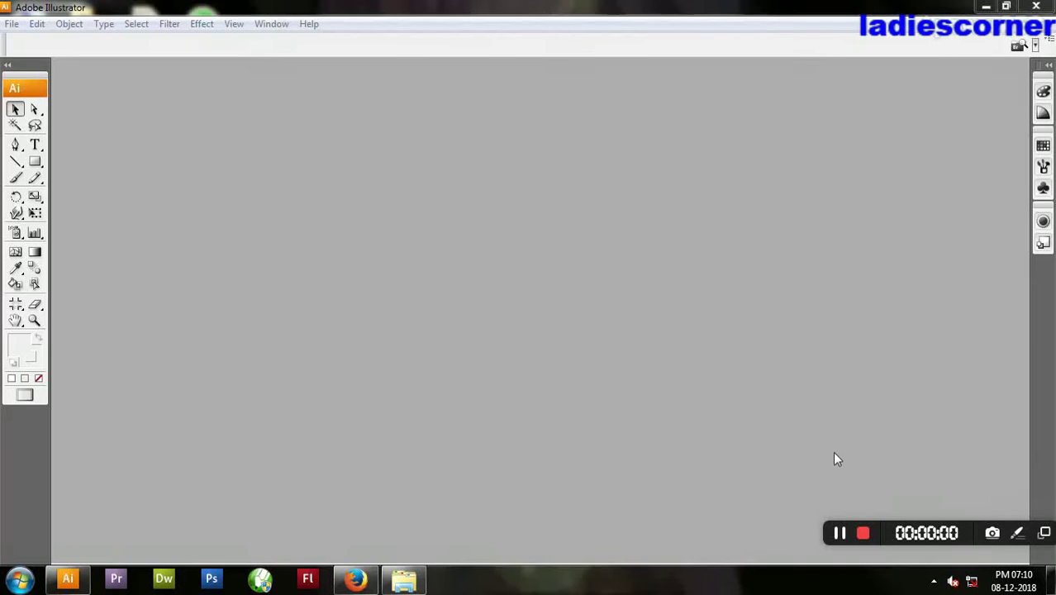
Create a new blank 800 x 600 px Web document, Untitled-1.
left_click(12, 24)
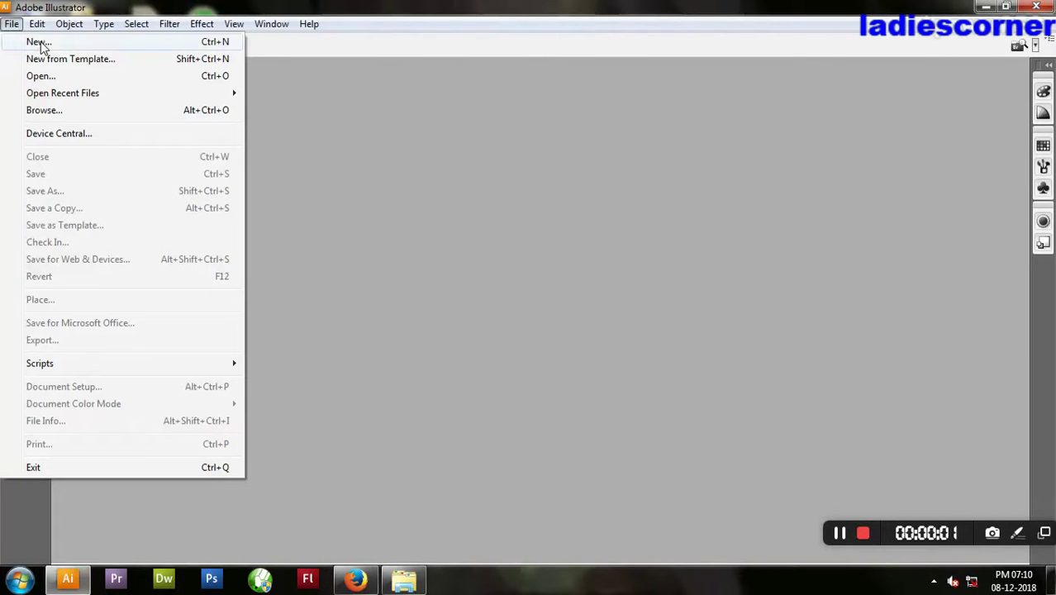
left_click(40, 43)
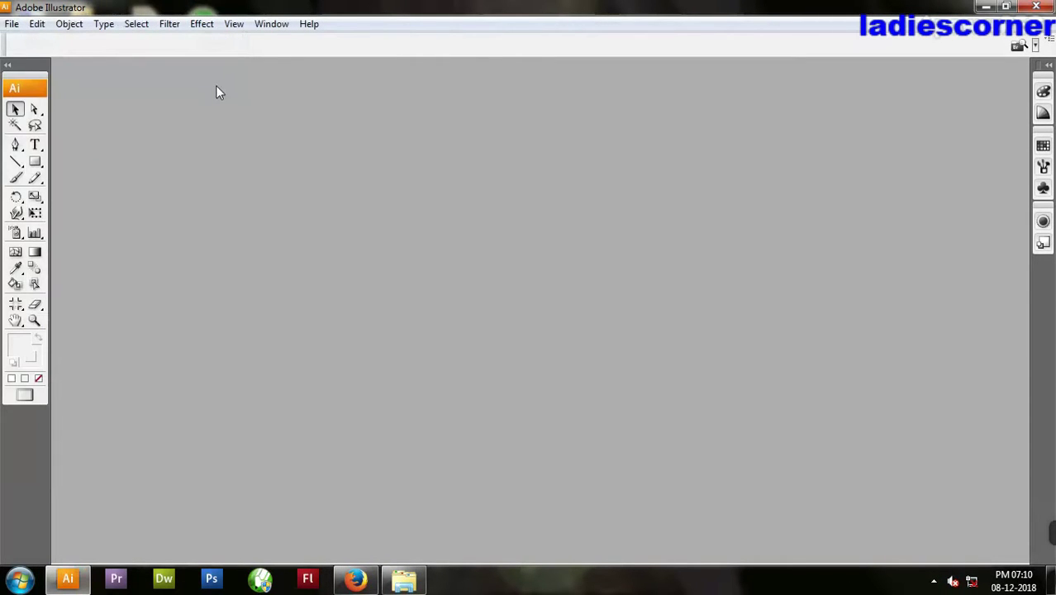
left_click(659, 185)
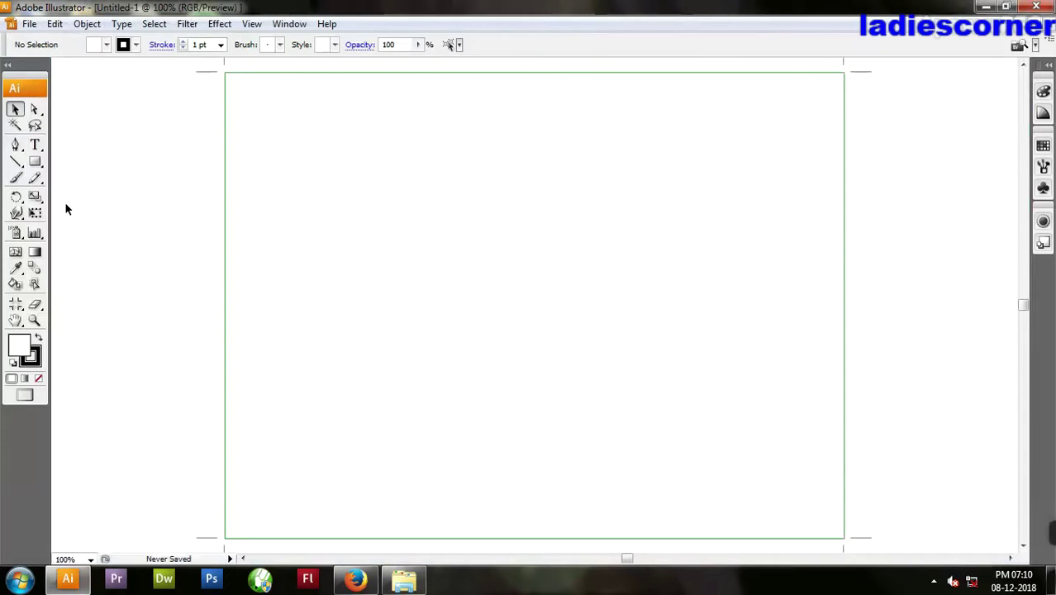
left_click(34, 162)
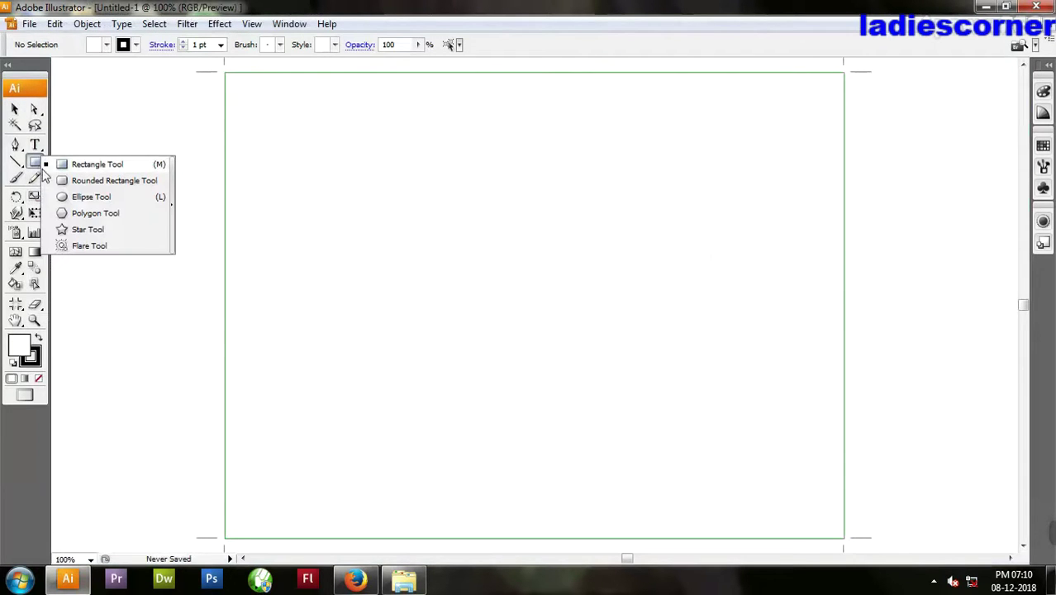
Draw a 41 x 36 px ellipse near the page centre with no fill and a red (216, 3, 3) stroke.
left_click(86, 199)
mouse_move(509, 256)
left_mouse_down()
mouse_move(581, 318)
mouse_move(542, 286)
left_mouse_up()
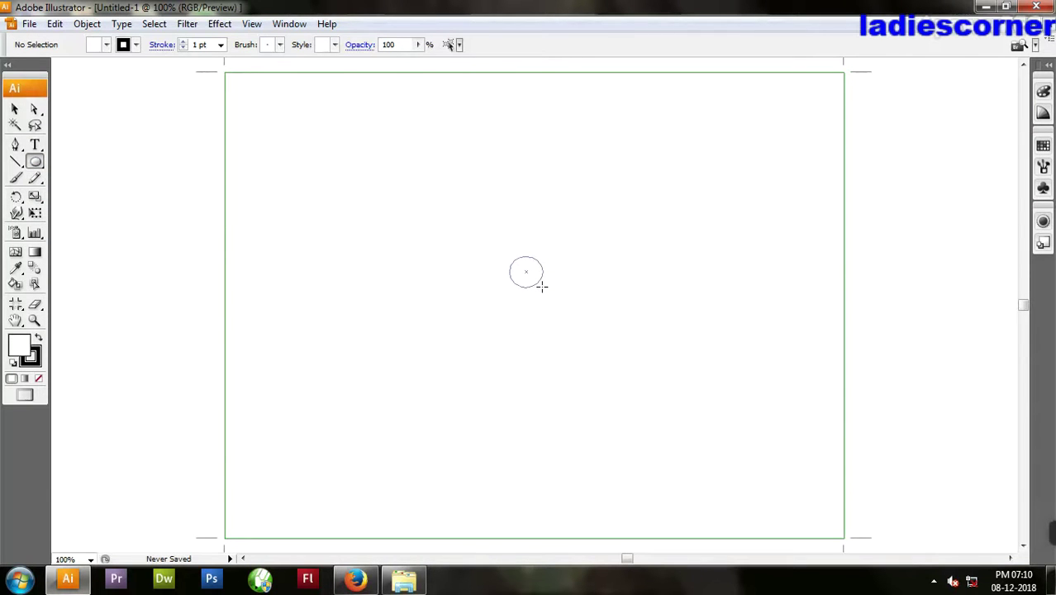
left_click_drag(542, 287, 541, 285)
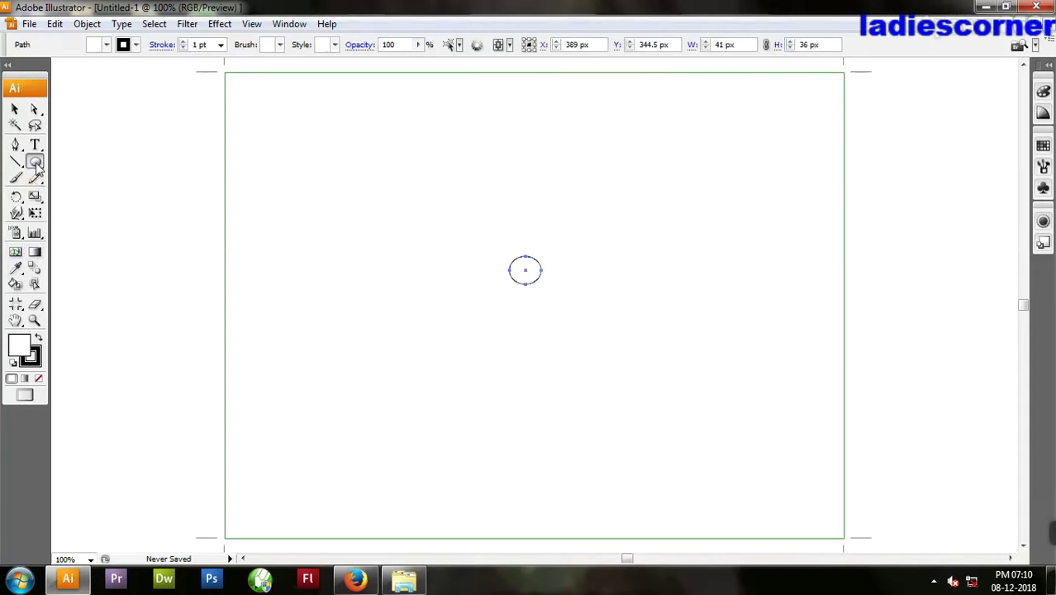
left_click(39, 377)
double_click(36, 359)
left_click(528, 219)
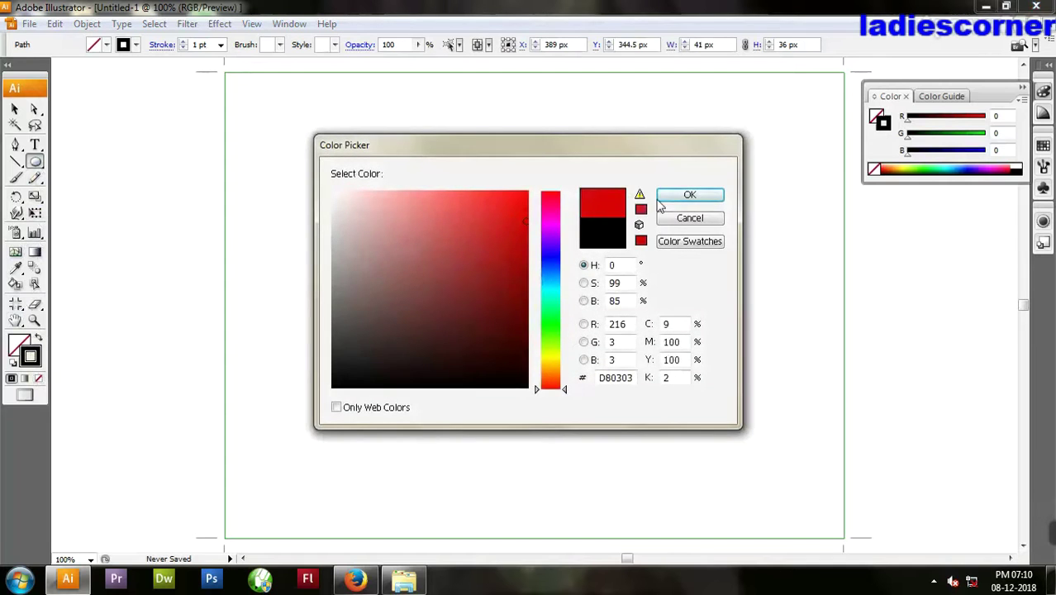
left_click(673, 199)
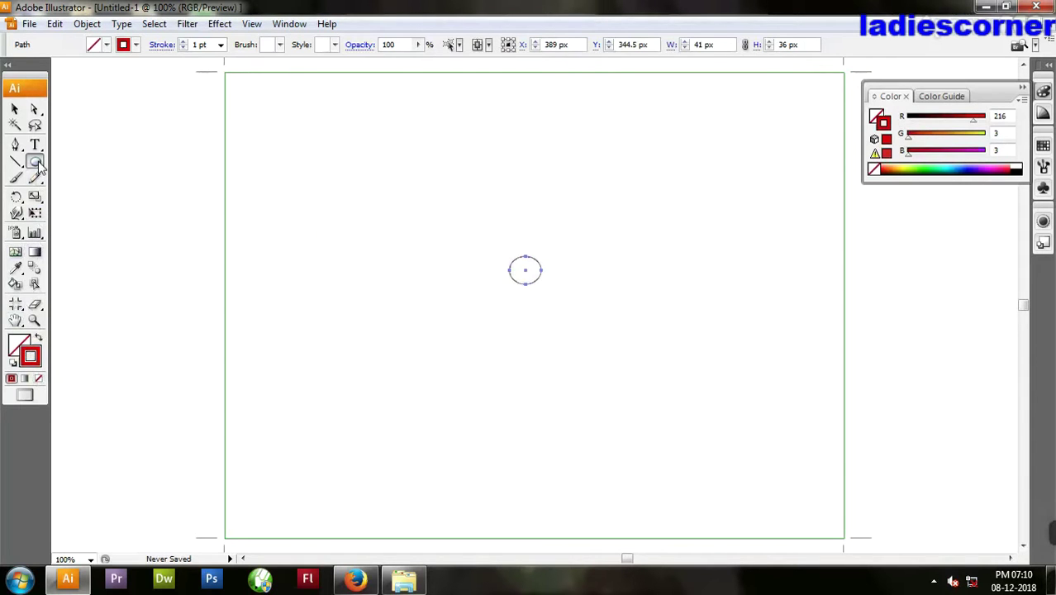
left_click_drag(36, 162, 90, 217)
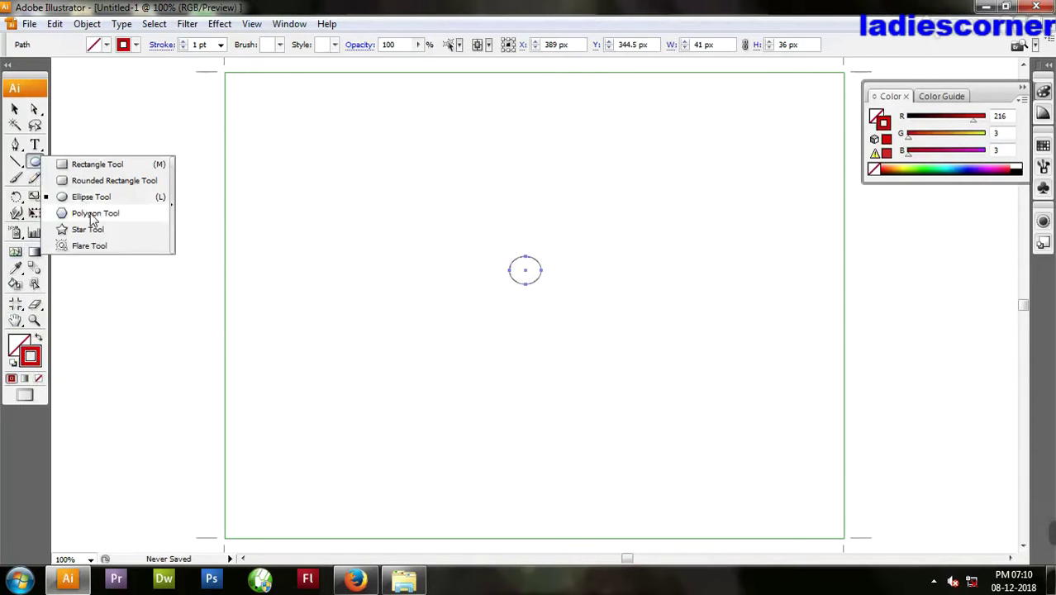
Draw a 10-point star centred on the circle with radii 135 and 65 px.
left_click_drag(91, 216, 89, 231)
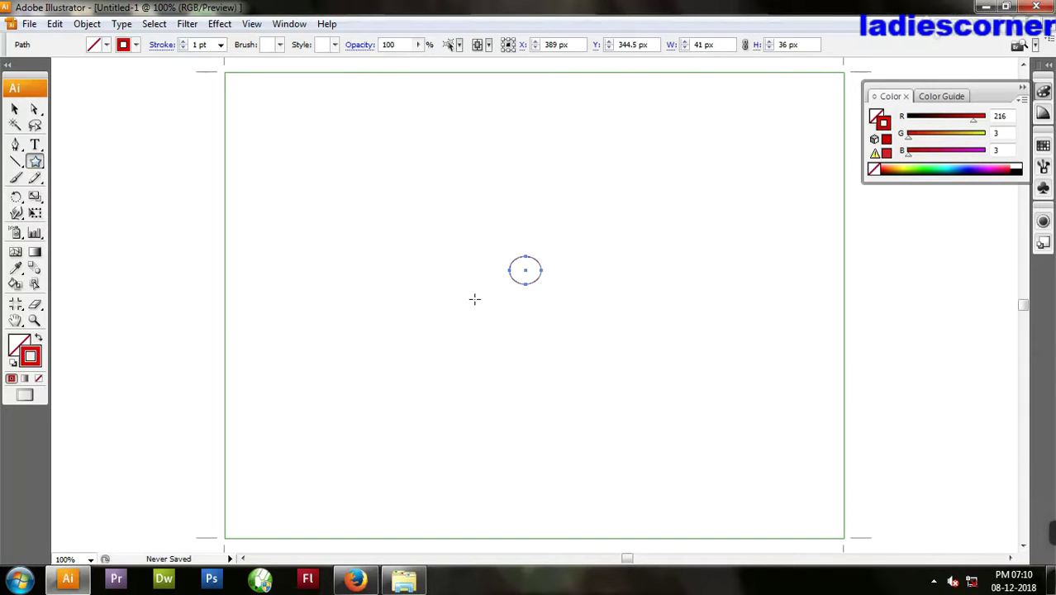
left_click(524, 271)
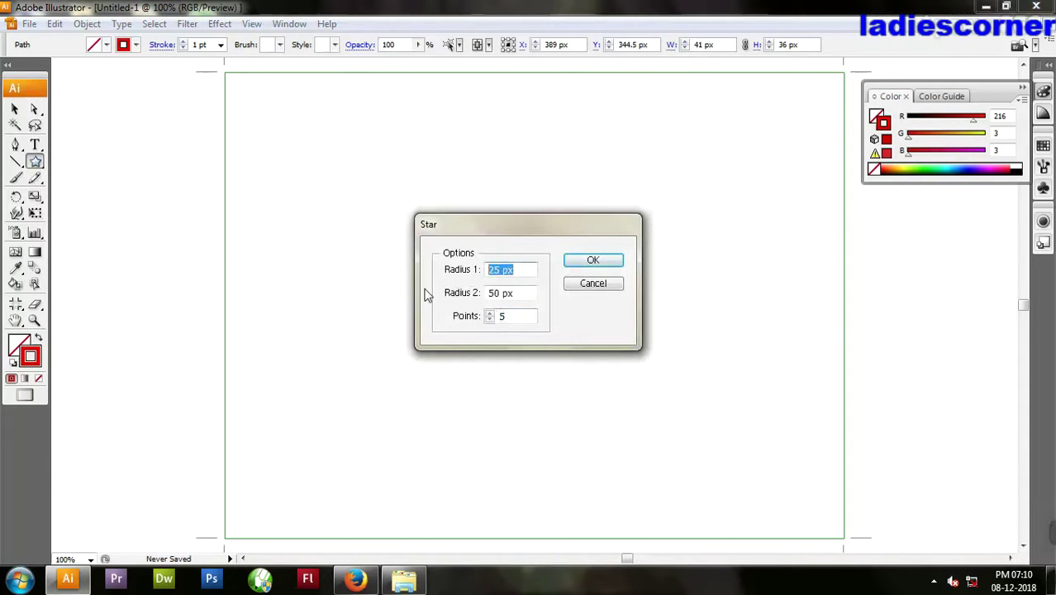
type("135")
left_click_drag(514, 293, 482, 309)
type("65")
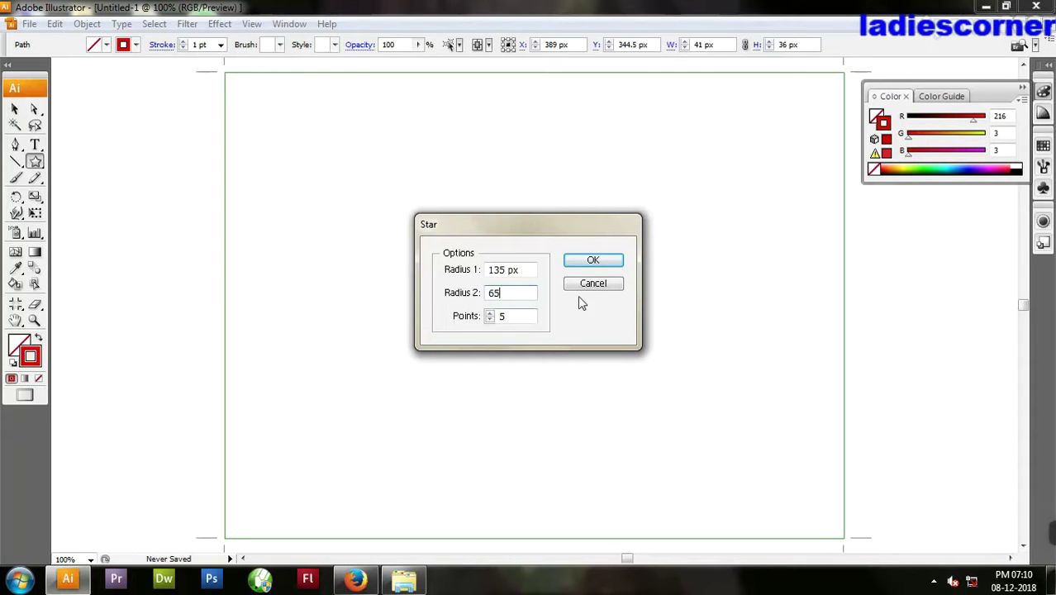
key("Tab")
type("1")
left_click(570, 260)
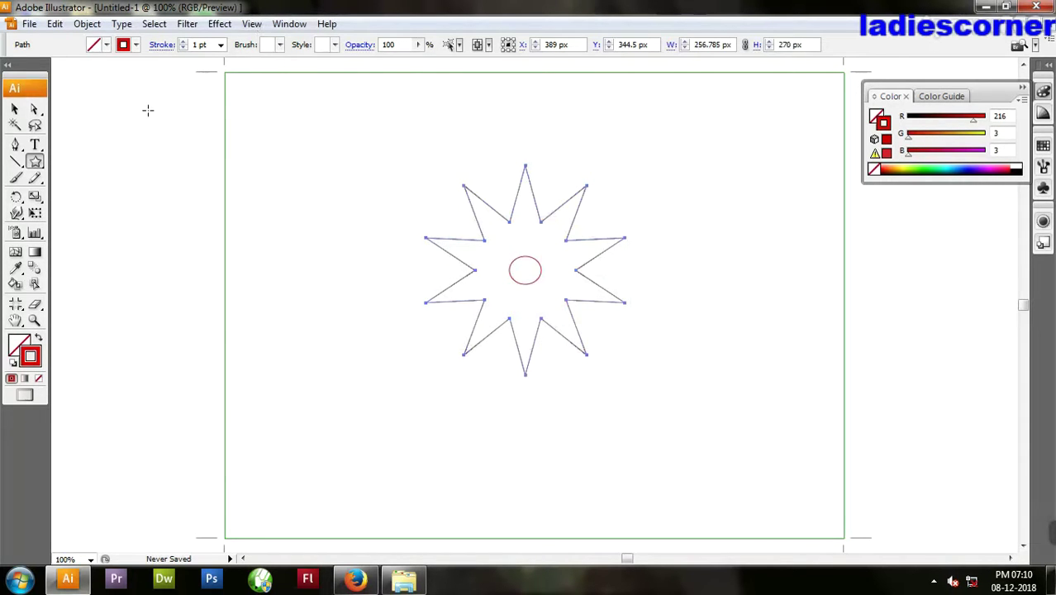
Give the star a bright blue (13, 13, 255) outline.
left_click(15, 109)
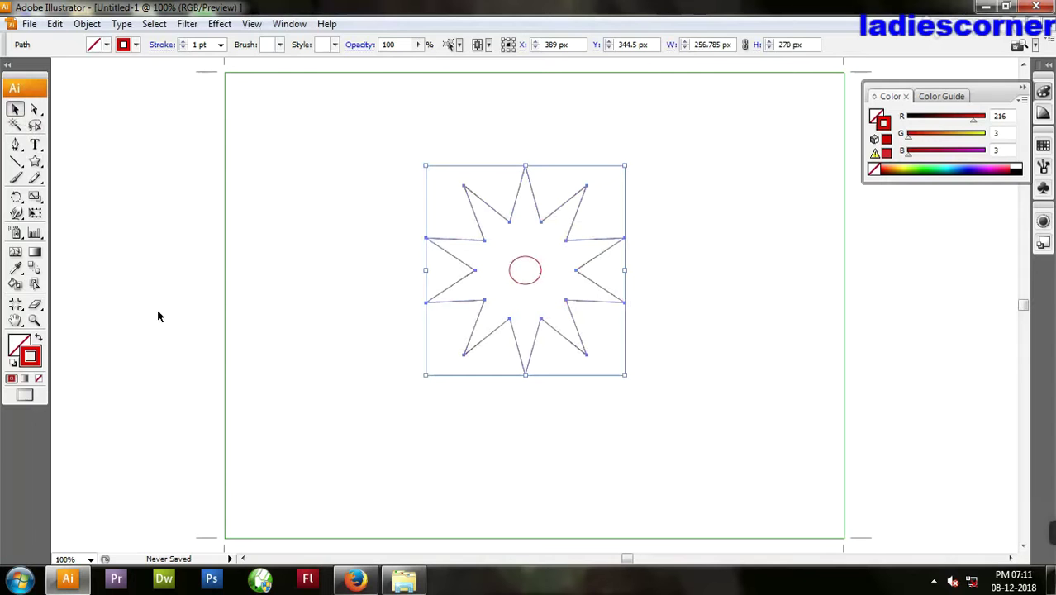
double_click(29, 363)
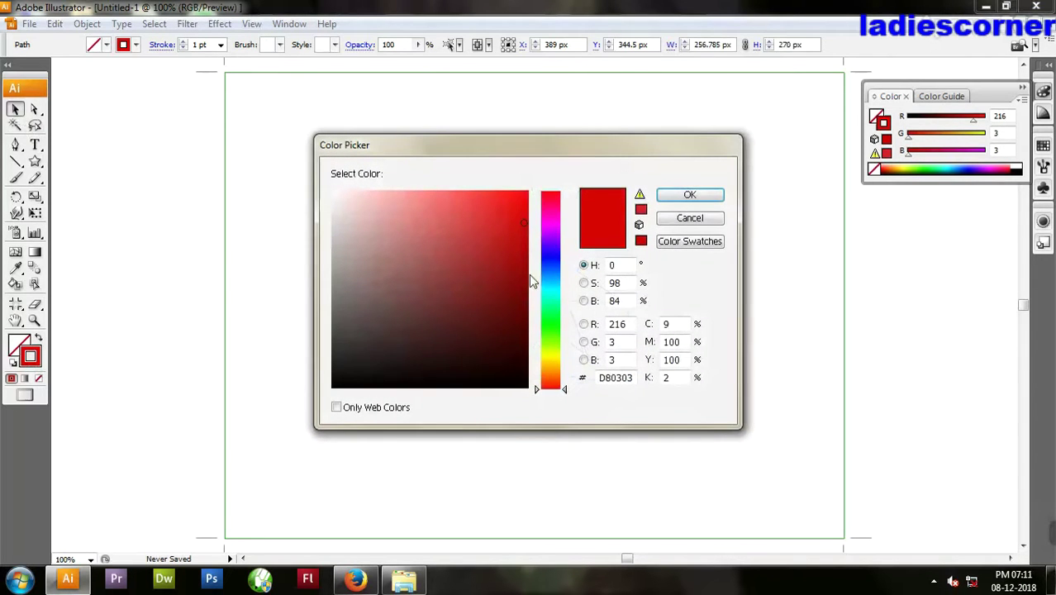
left_click(550, 257)
left_click(518, 217)
left_click_drag(519, 231, 518, 191)
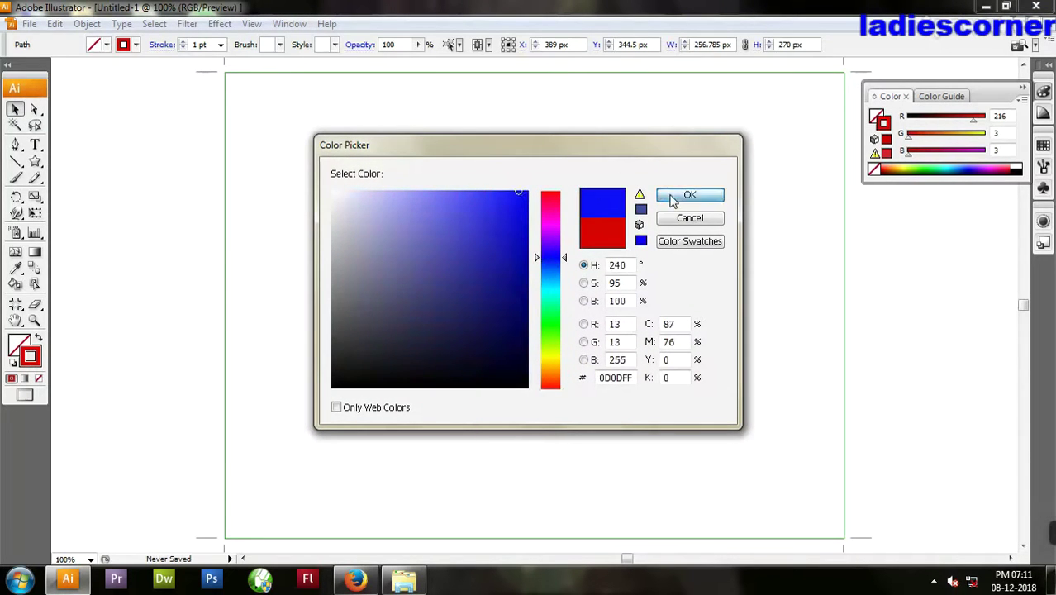
left_click(672, 199)
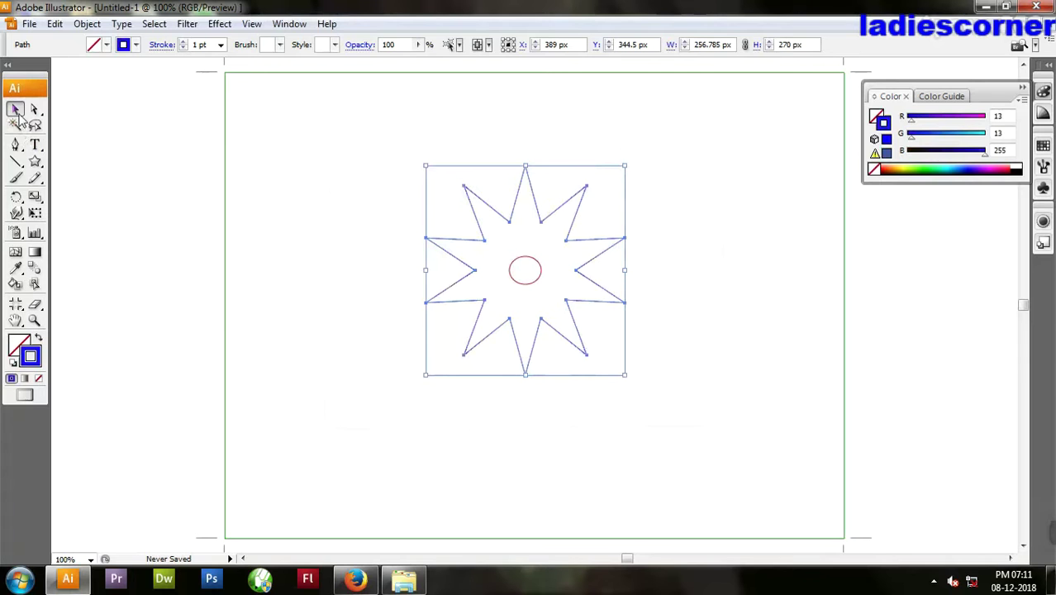
left_click(526, 284)
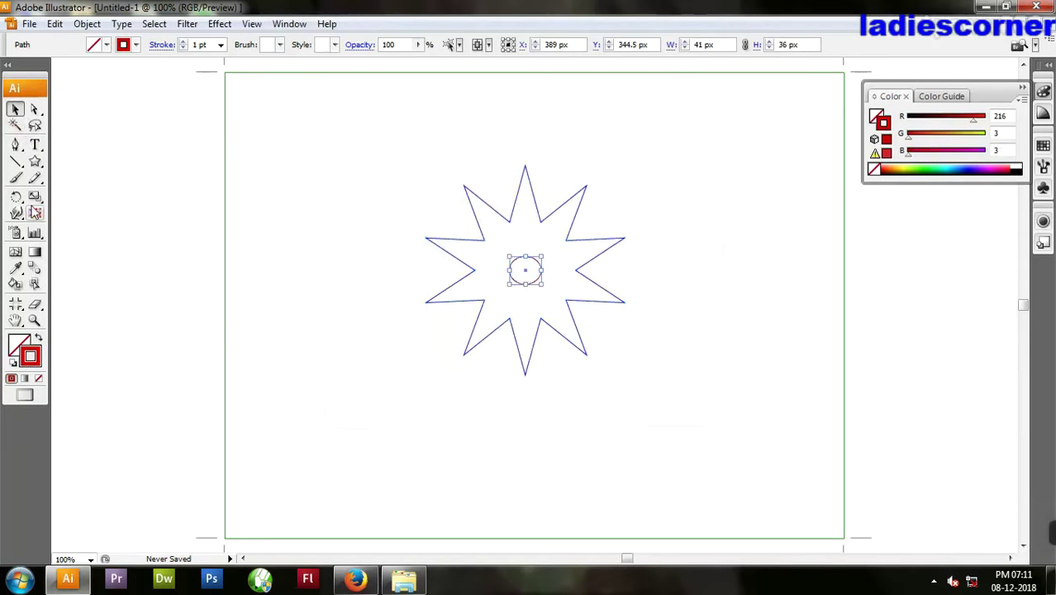
Draw a larger 10-point star around the circle with radii 185 and 122 px.
left_click(34, 160)
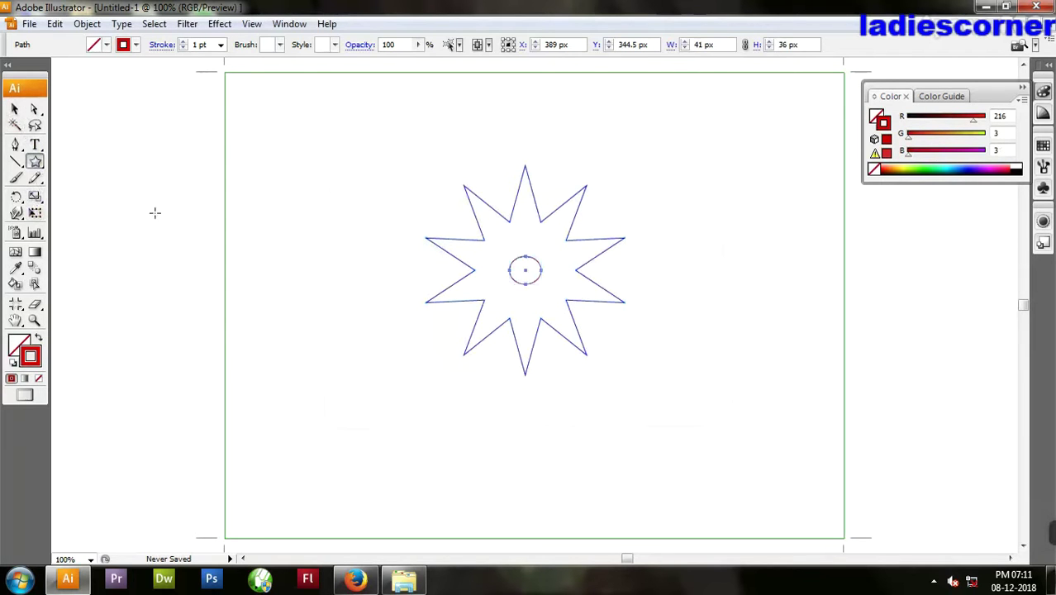
left_click(524, 270)
left_click_drag(533, 269, 486, 270)
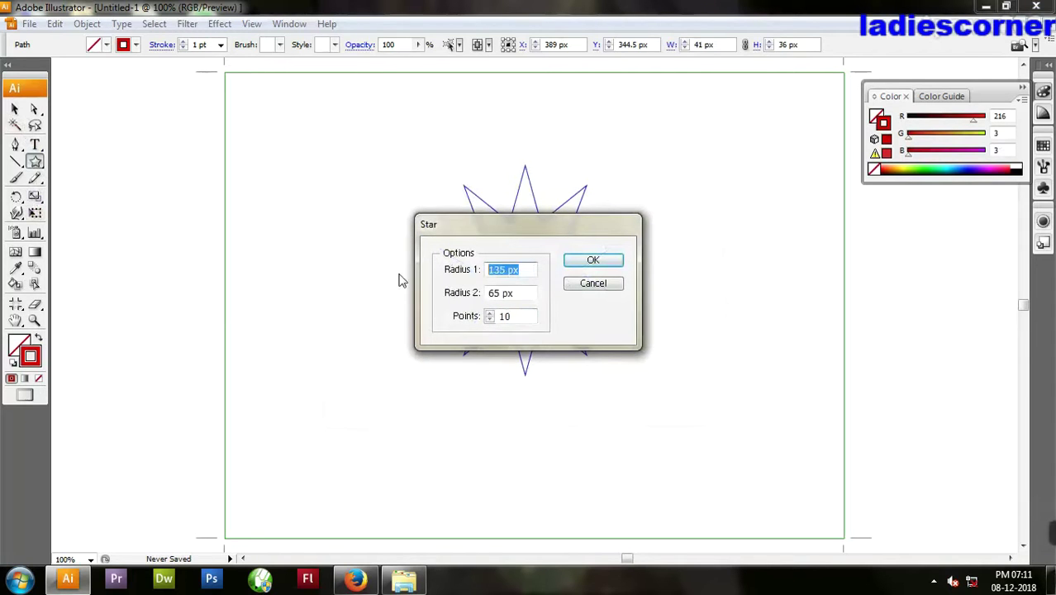
type("1")
left_click_drag(521, 295, 488, 293)
type("1")
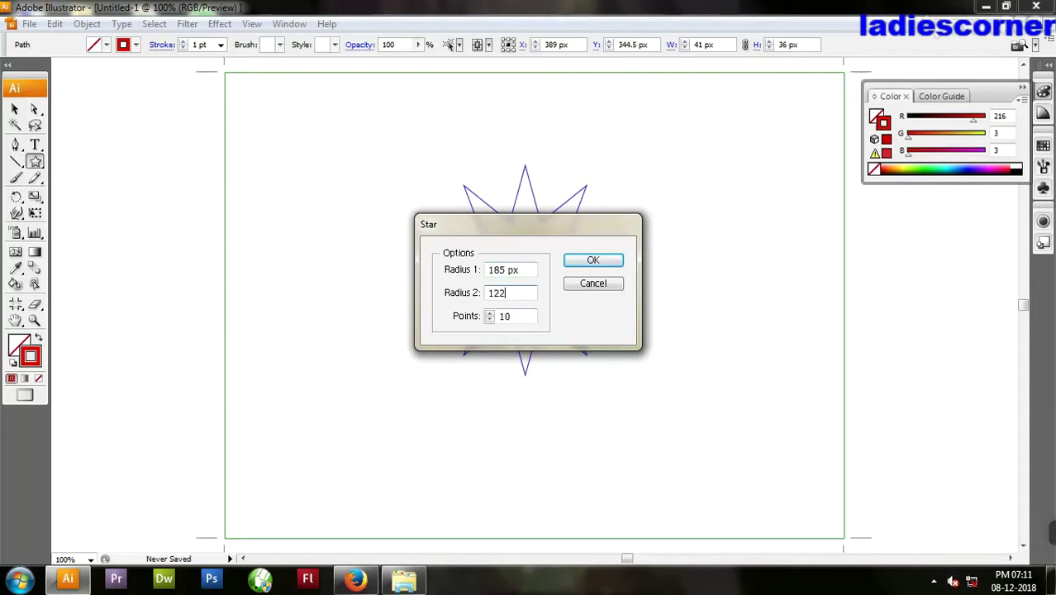
left_click(594, 260)
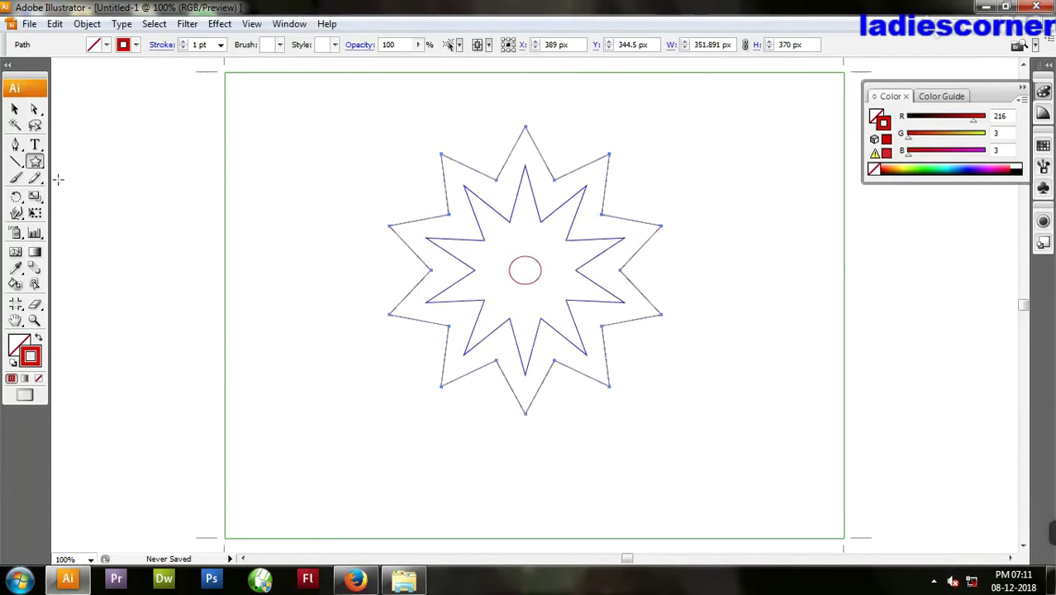
Outline the outer star in dark green (6, 102, 6) and deselect the shapes.
double_click(28, 361)
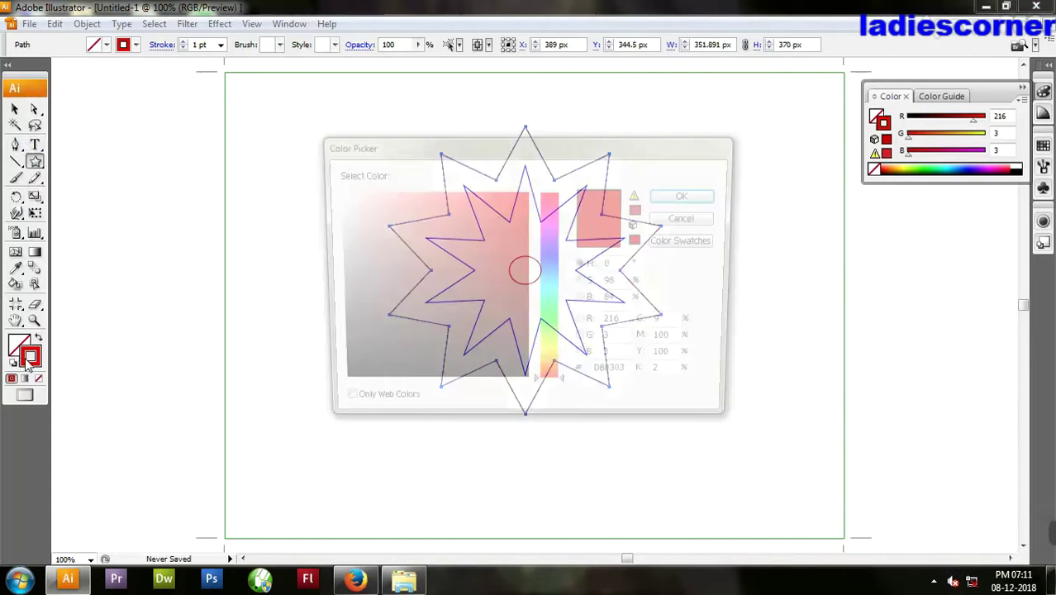
left_click(550, 323)
left_click(517, 309)
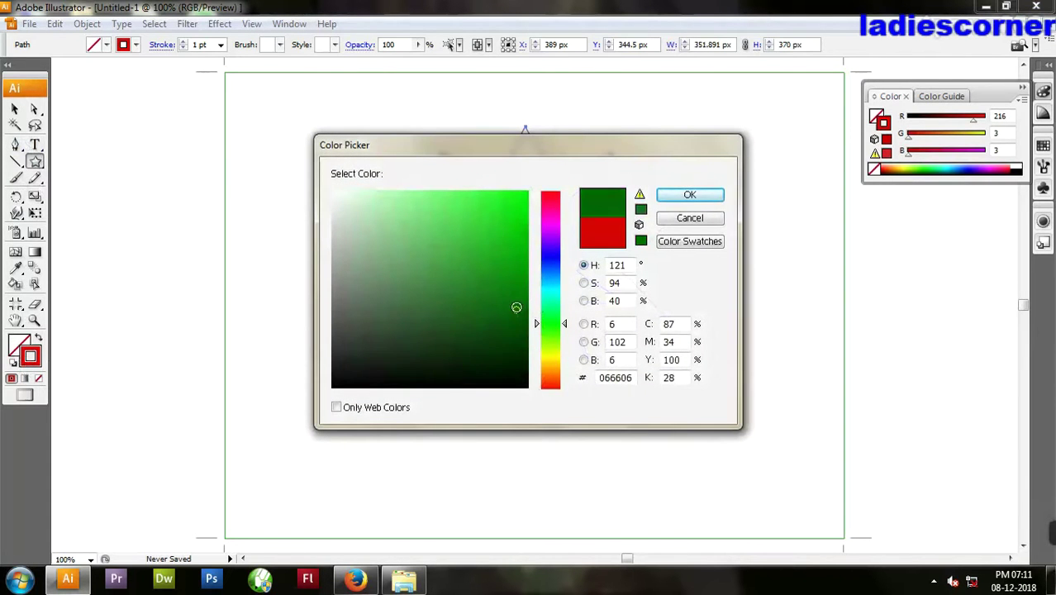
left_click(663, 198)
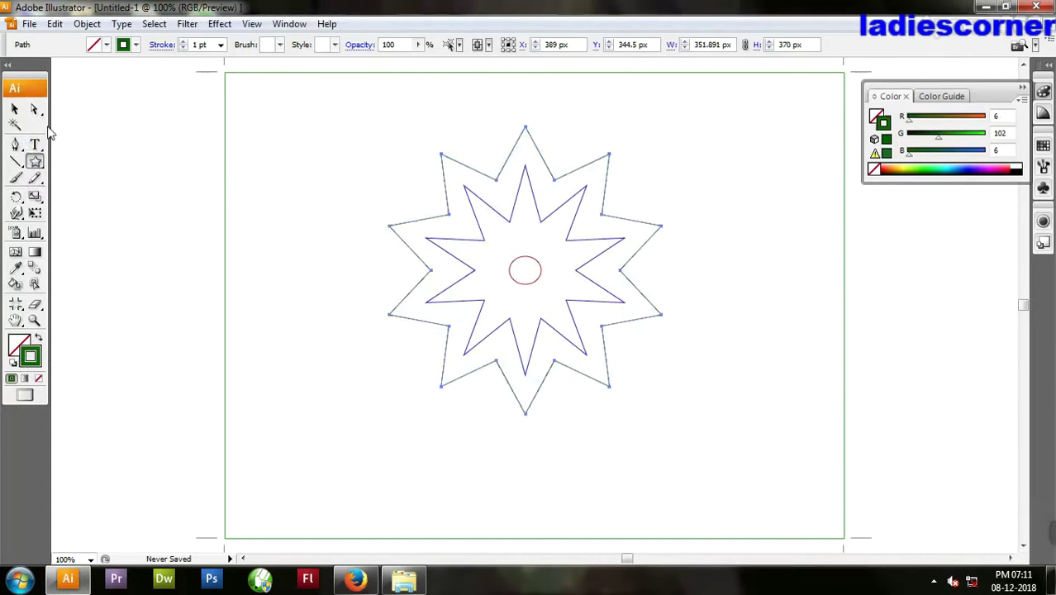
left_click(15, 108)
left_click(309, 256)
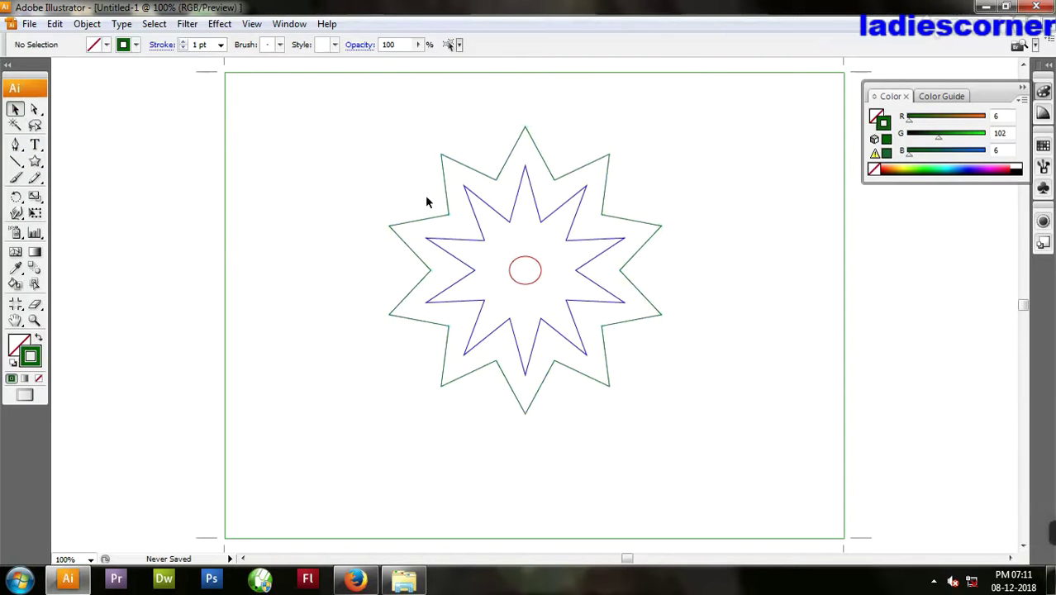
left_click(443, 169)
Select all ten outer points of the green star and convert them to smooth anchors.
left_click(35, 110)
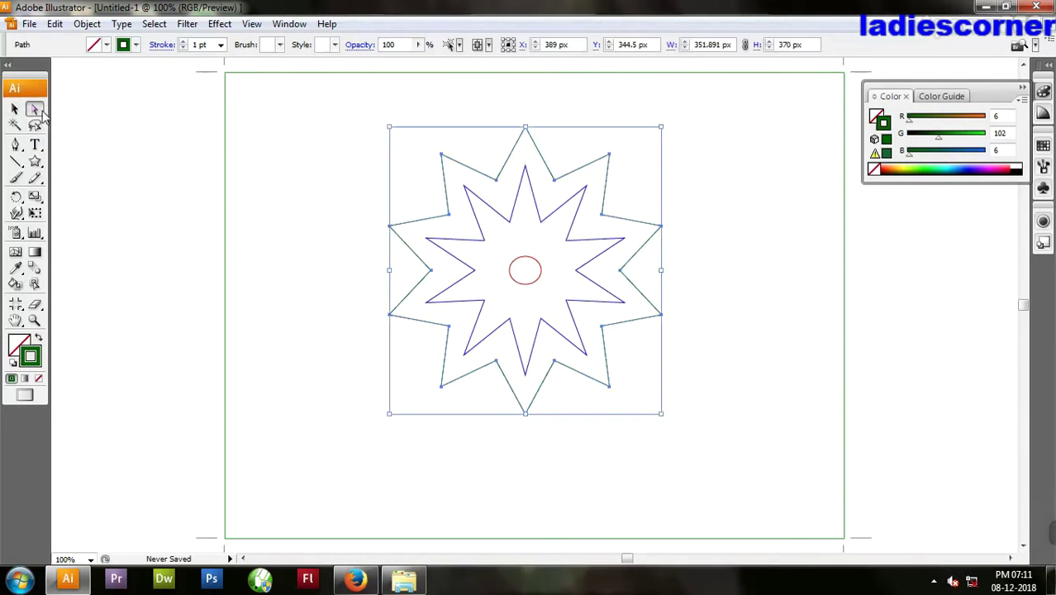
left_click_drag(416, 140, 456, 176)
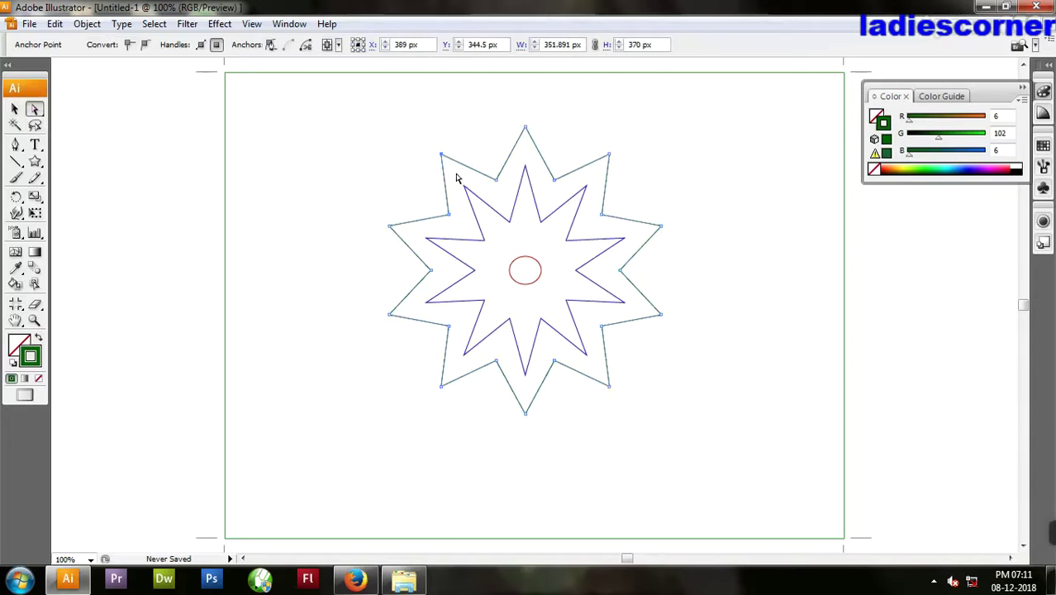
left_click_drag(505, 120, 567, 138)
left_click_drag(624, 169, 626, 171)
left_click_drag(651, 209, 673, 252)
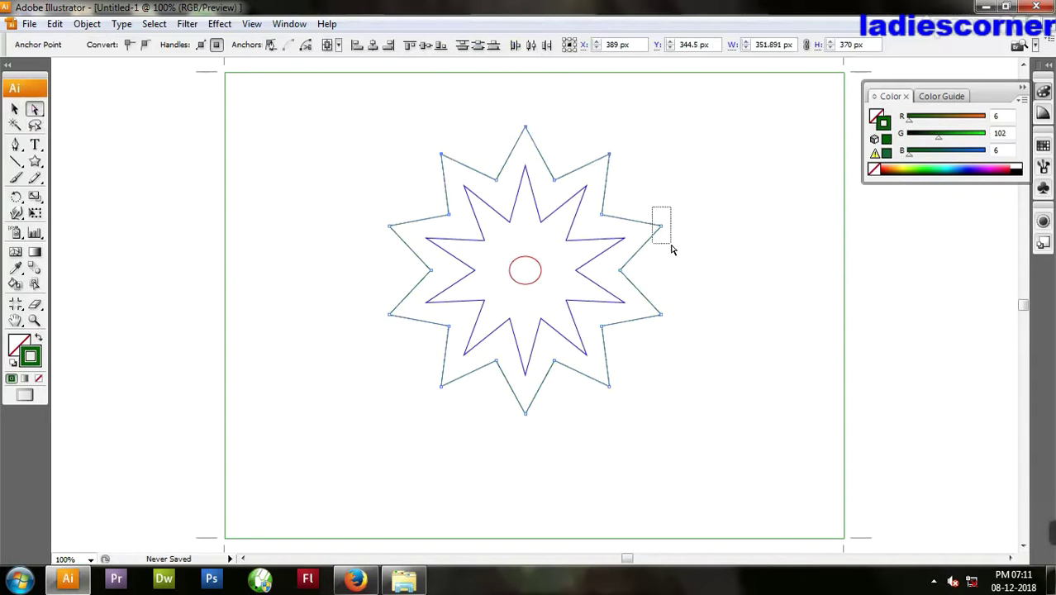
left_click_drag(659, 341, 663, 291)
left_click_drag(628, 419, 590, 373)
left_click_drag(537, 432, 437, 383)
left_click_drag(388, 312, 412, 340)
left_click_drag(385, 220, 402, 252)
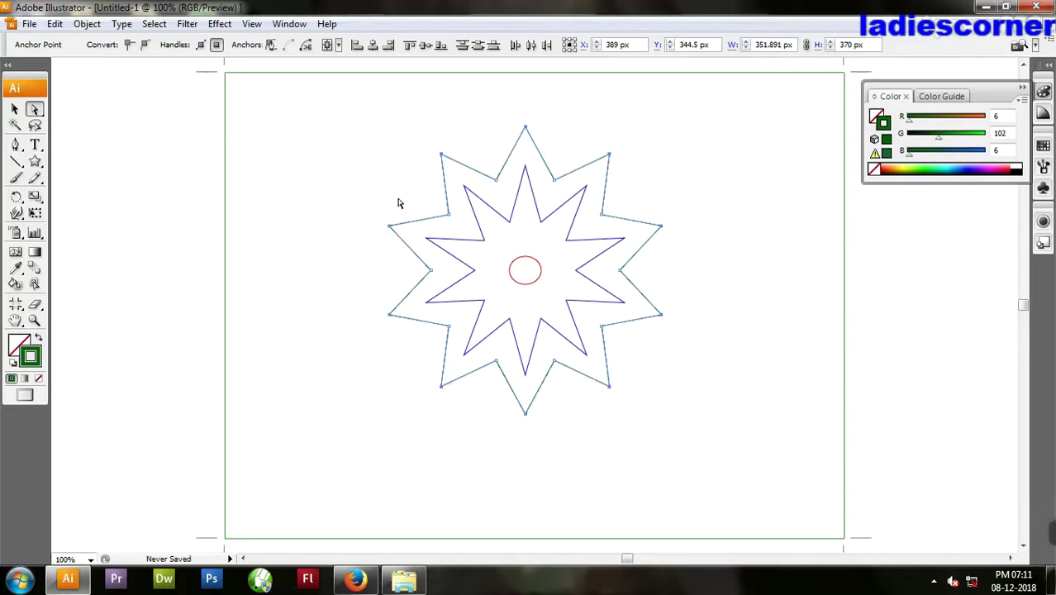
left_click(145, 48)
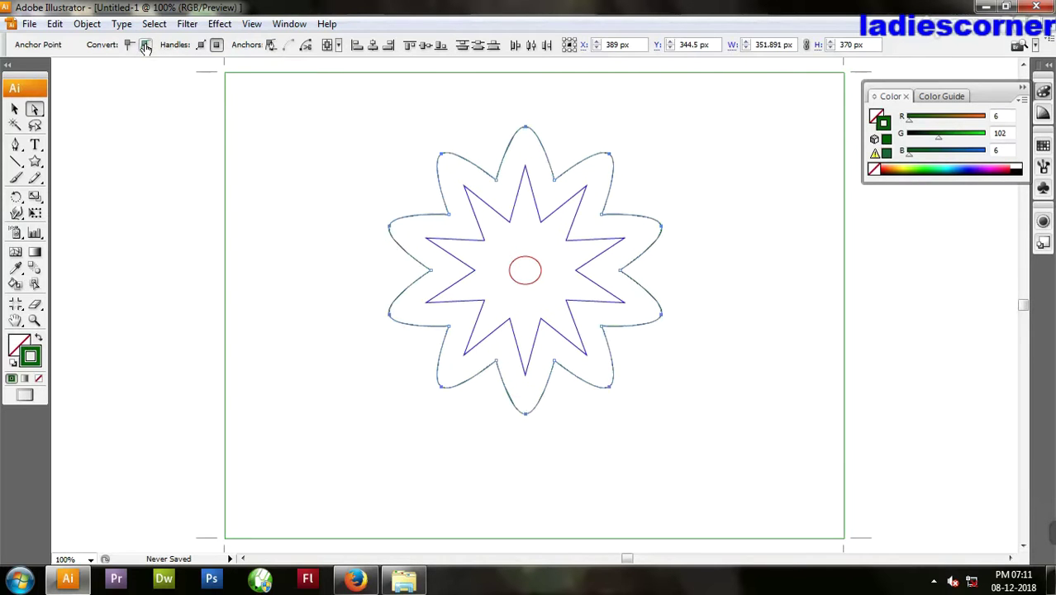
left_click(484, 240)
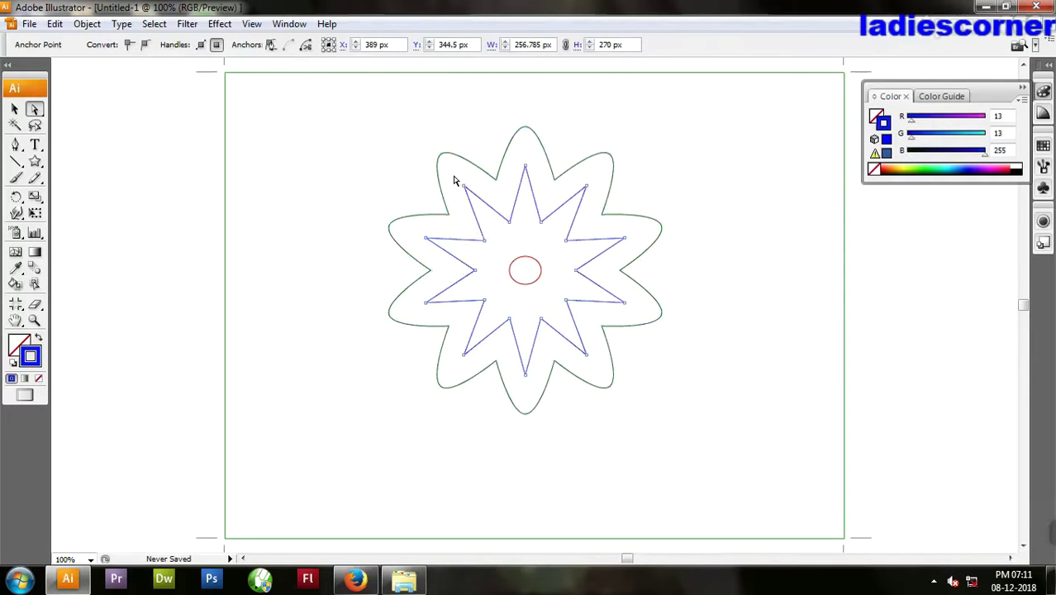
Select the inner blue star's points and convert them to smooth anchors.
left_click(481, 205)
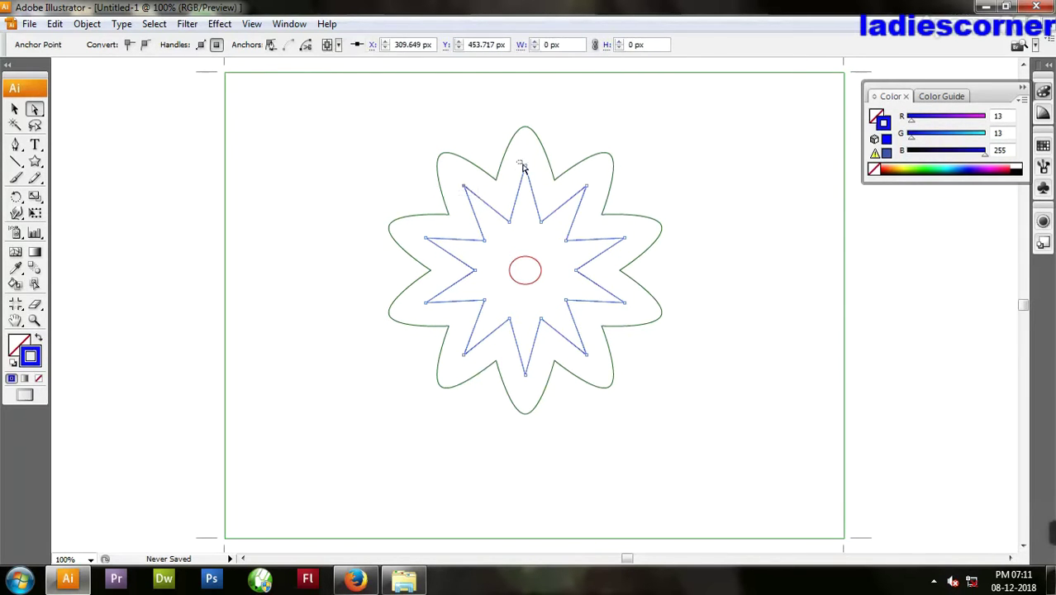
left_click(525, 167)
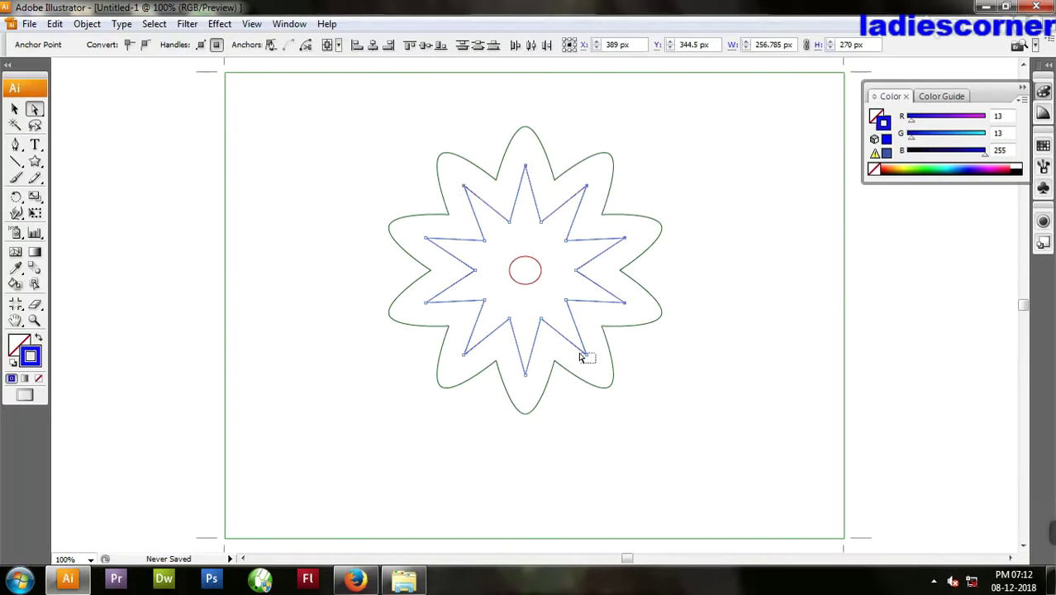
left_click_drag(533, 383, 515, 363)
left_click_drag(418, 294, 437, 315)
left_click_drag(417, 230, 444, 257)
left_click(145, 44)
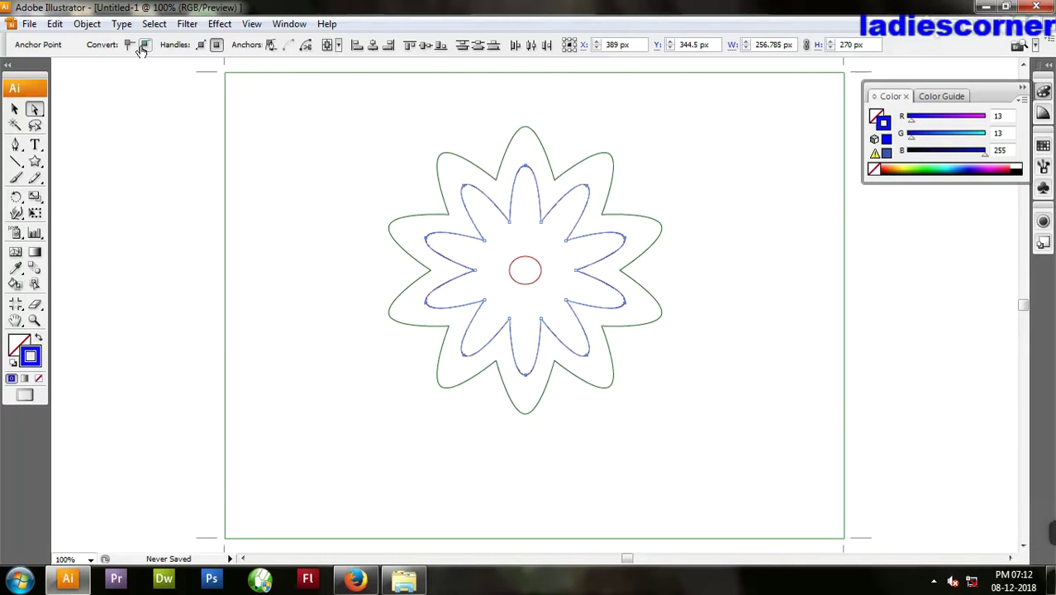
left_click(451, 216)
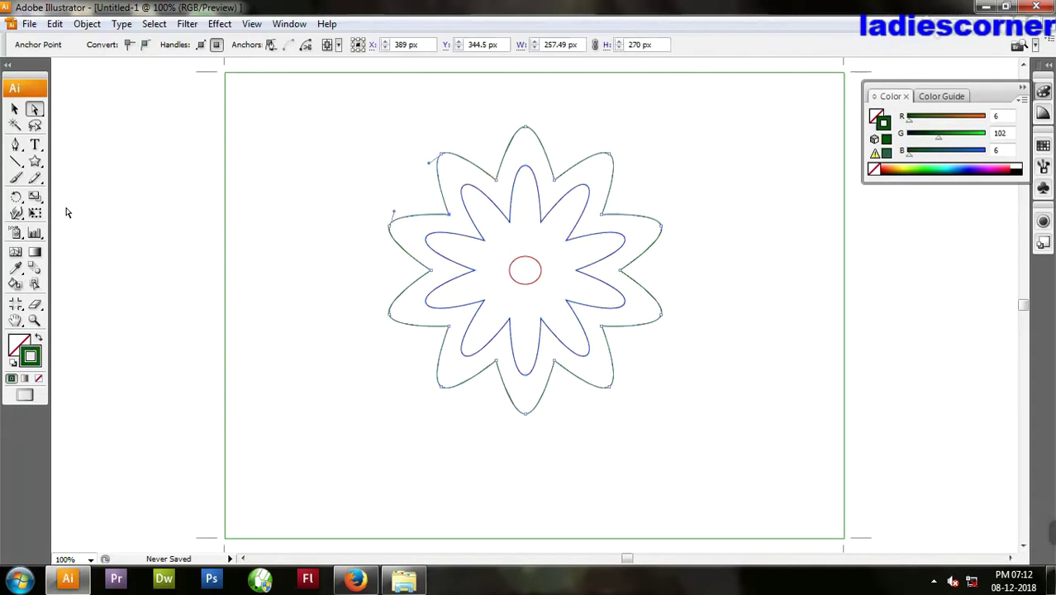
With the Convert Anchor Point tool, curve the green outline's left, top-left and upper-right inner corners.
left_click(15, 145)
left_click_drag(15, 147, 50, 162)
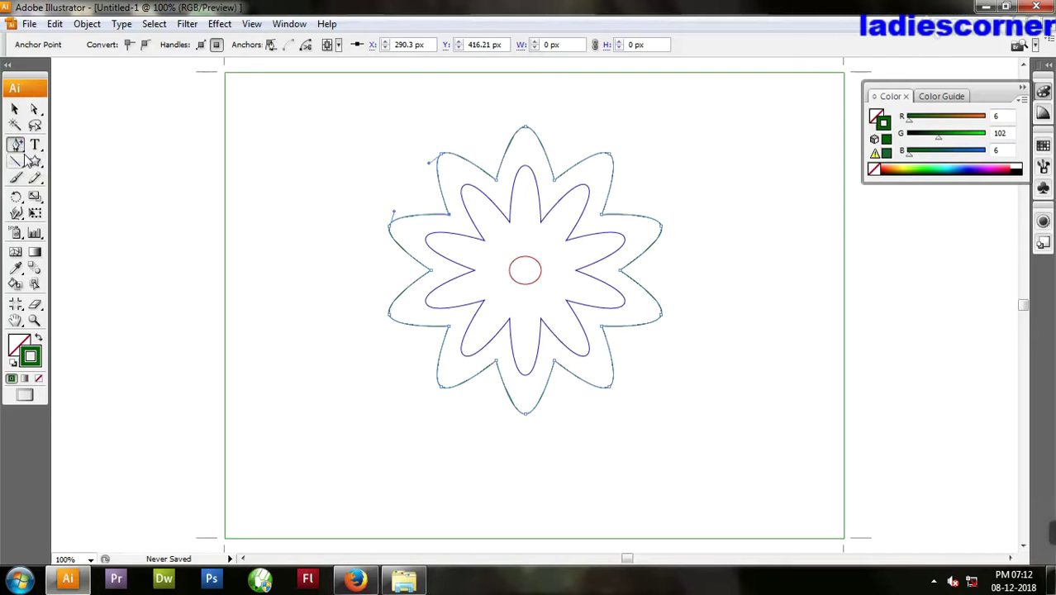
left_click(25, 155)
left_click(17, 146)
left_click(69, 199)
left_click_drag(431, 273, 429, 246)
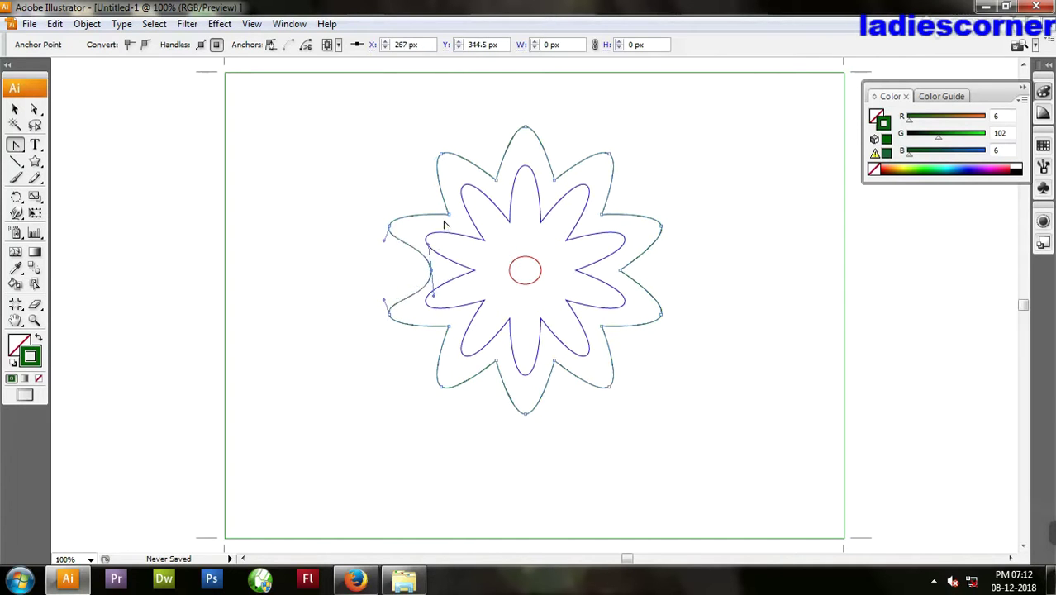
left_click_drag(449, 216, 457, 196)
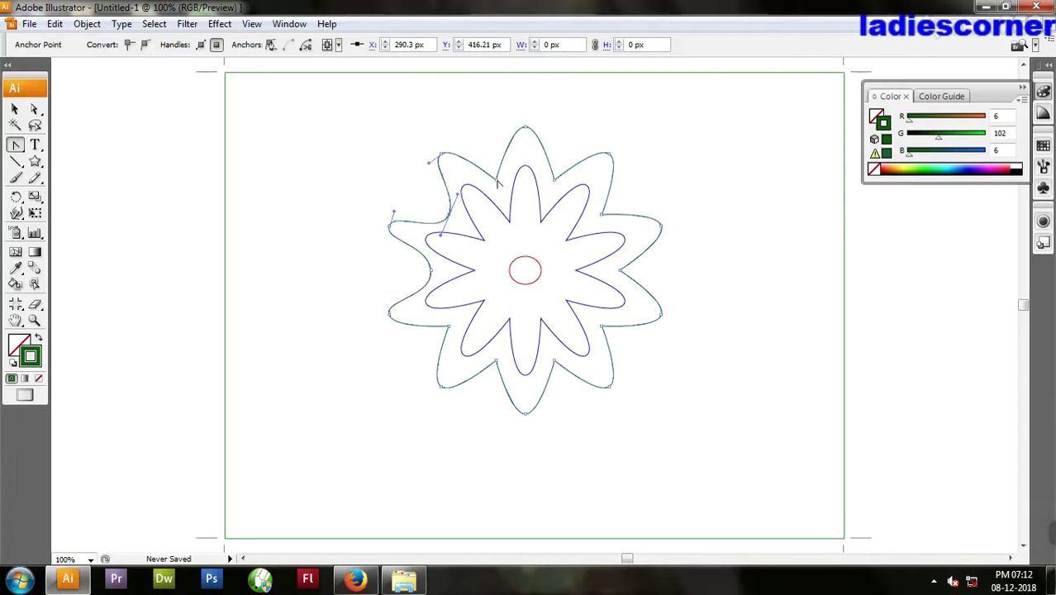
left_click_drag(496, 178, 576, 189)
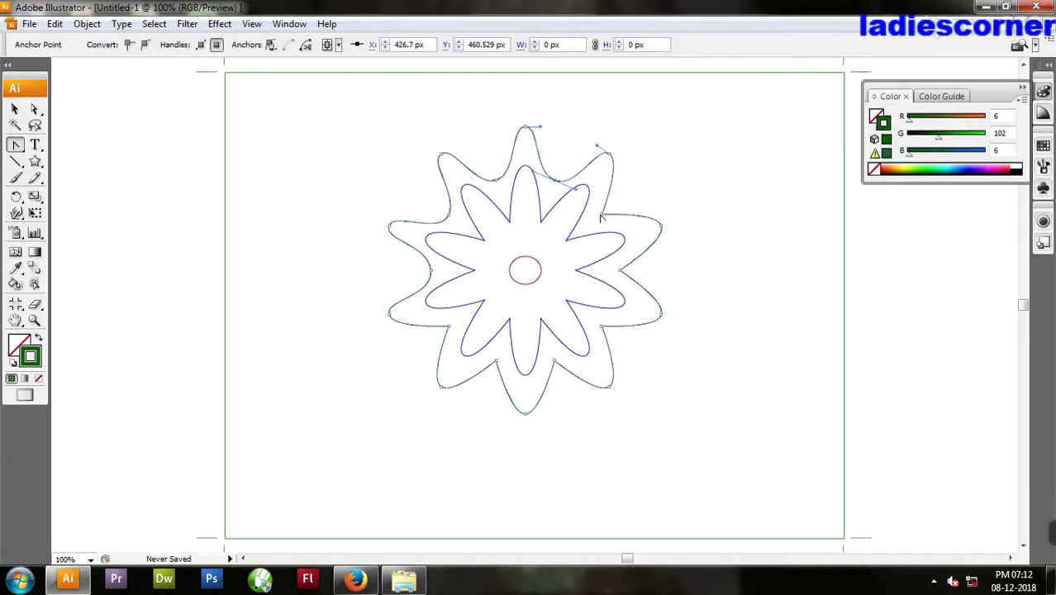
left_click_drag(603, 217, 616, 236)
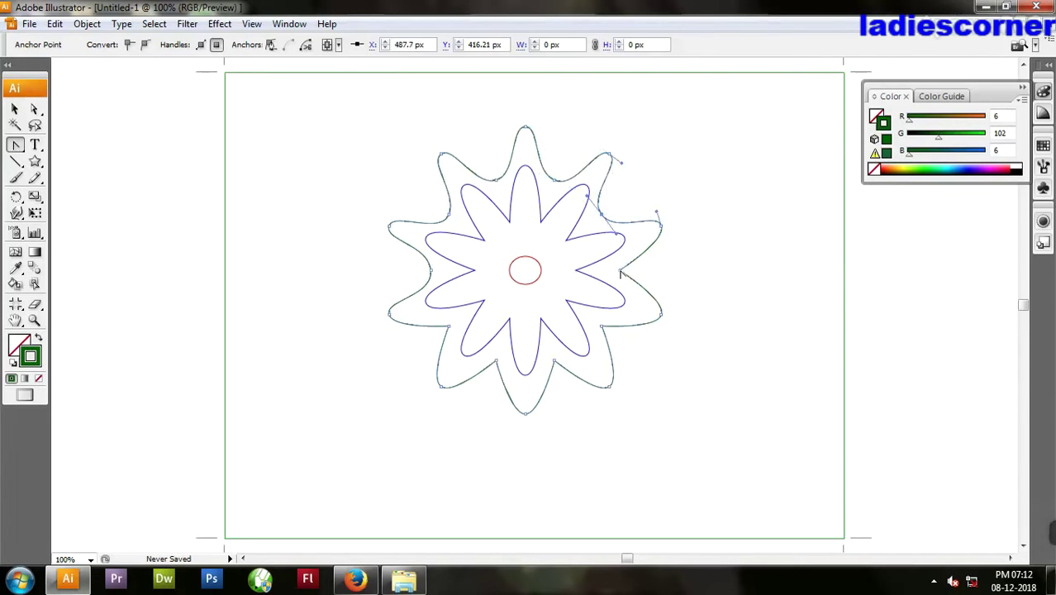
Curve the green outline's right, lower-right and lower-left inner corners into smooth waves.
left_click(622, 266)
left_click(622, 269)
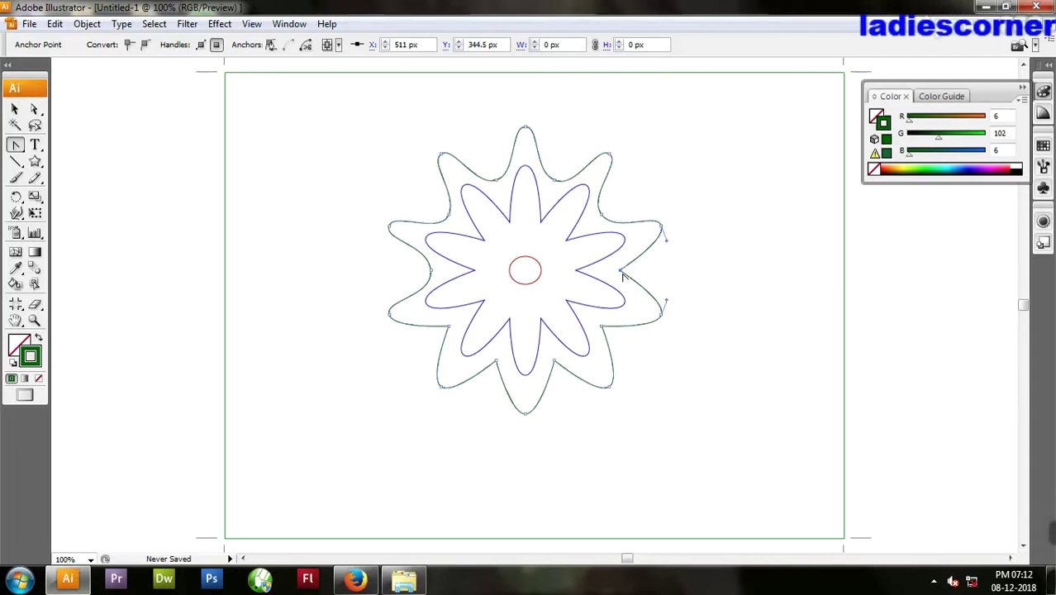
left_click_drag(619, 270, 619, 287)
left_click_drag(621, 289, 620, 296)
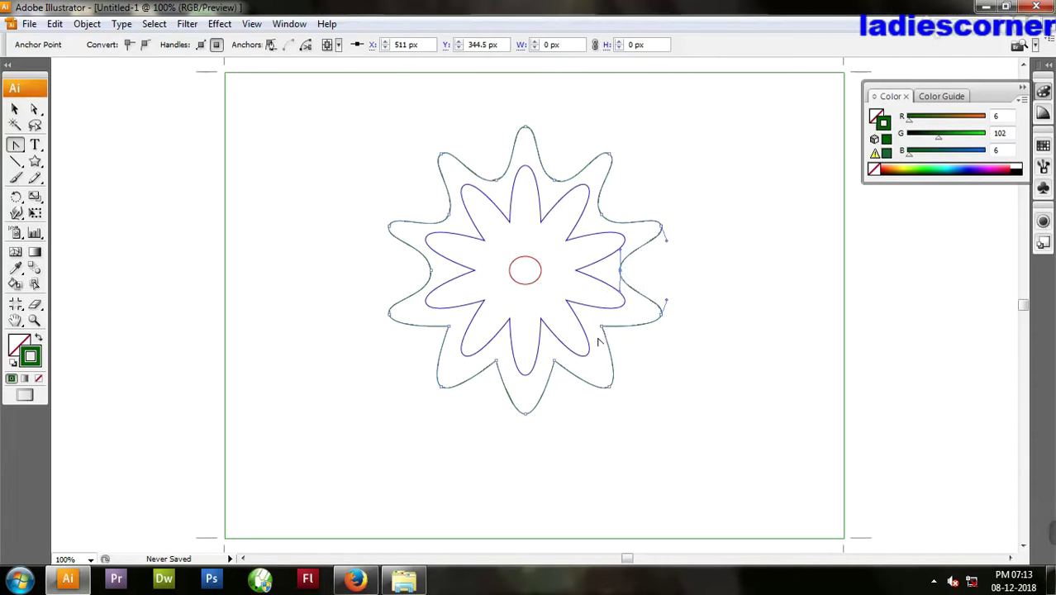
left_click_drag(602, 327, 596, 359)
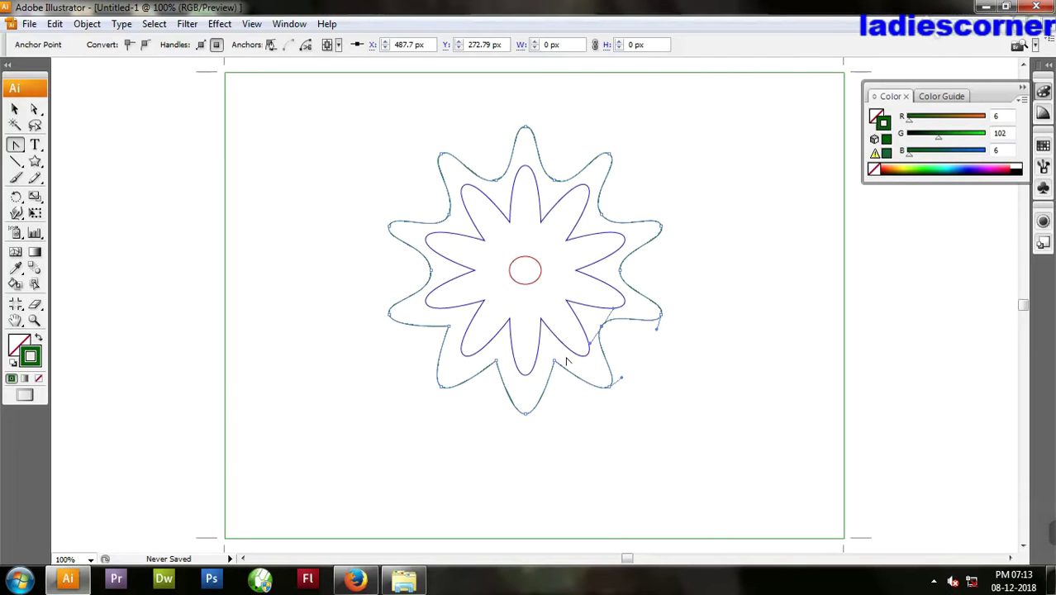
left_click(555, 361)
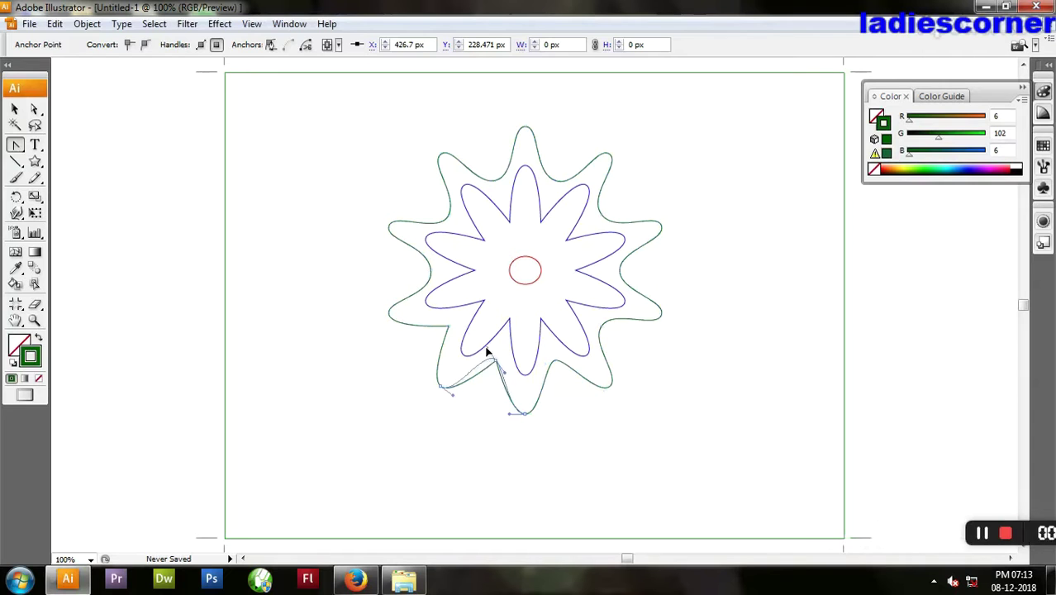
left_click_drag(485, 356, 476, 357)
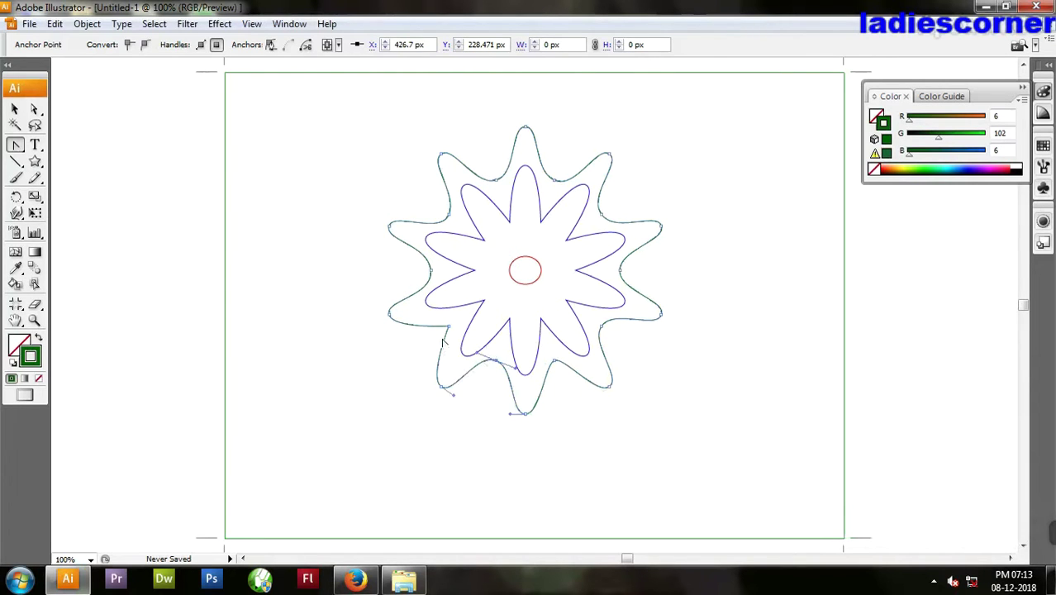
left_click_drag(448, 324, 443, 315)
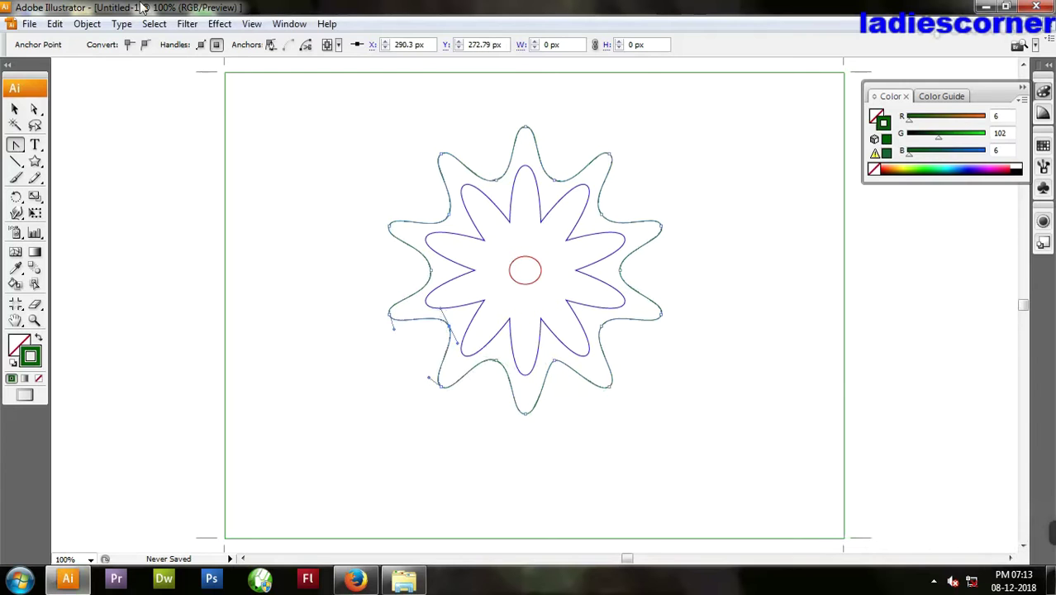
Marquee-select all three flower shapes.
left_click(14, 108)
left_click(342, 130)
left_click_drag(329, 96, 718, 447)
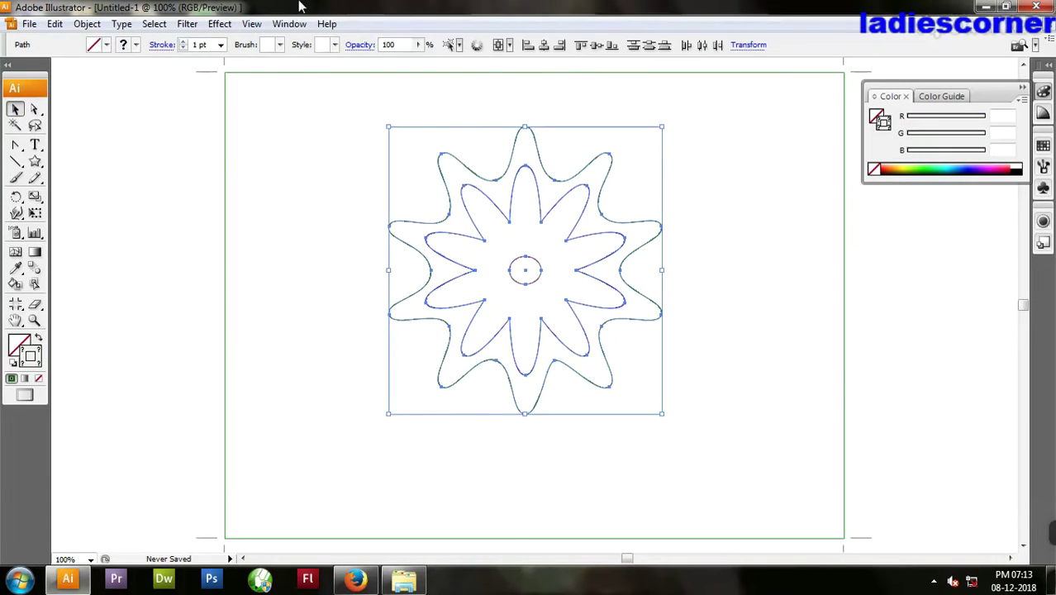
Set blend options to 400 specified steps and blend the three selected shapes.
left_click(86, 24)
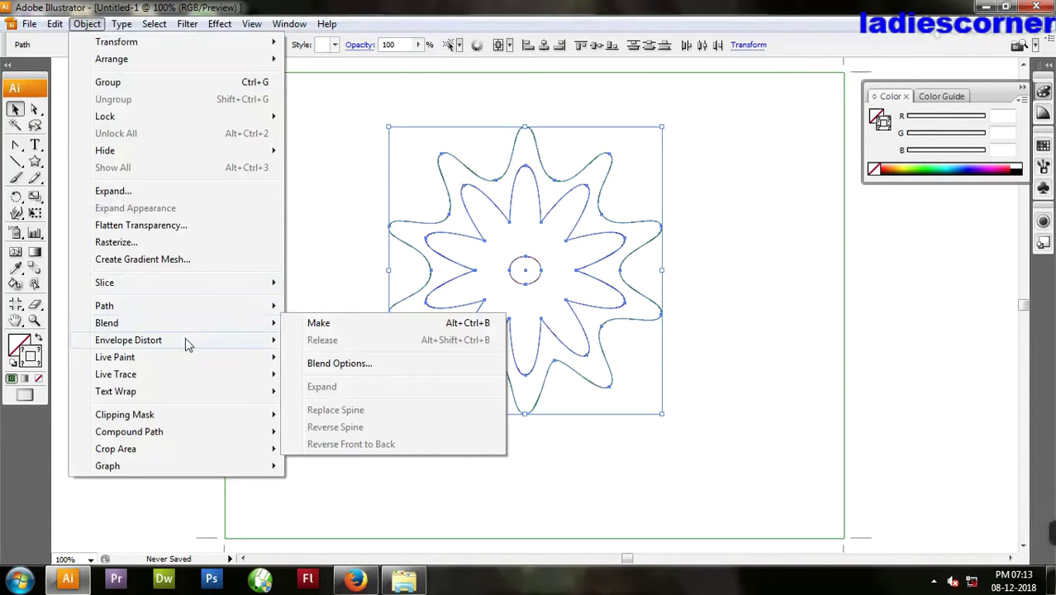
left_click(351, 364)
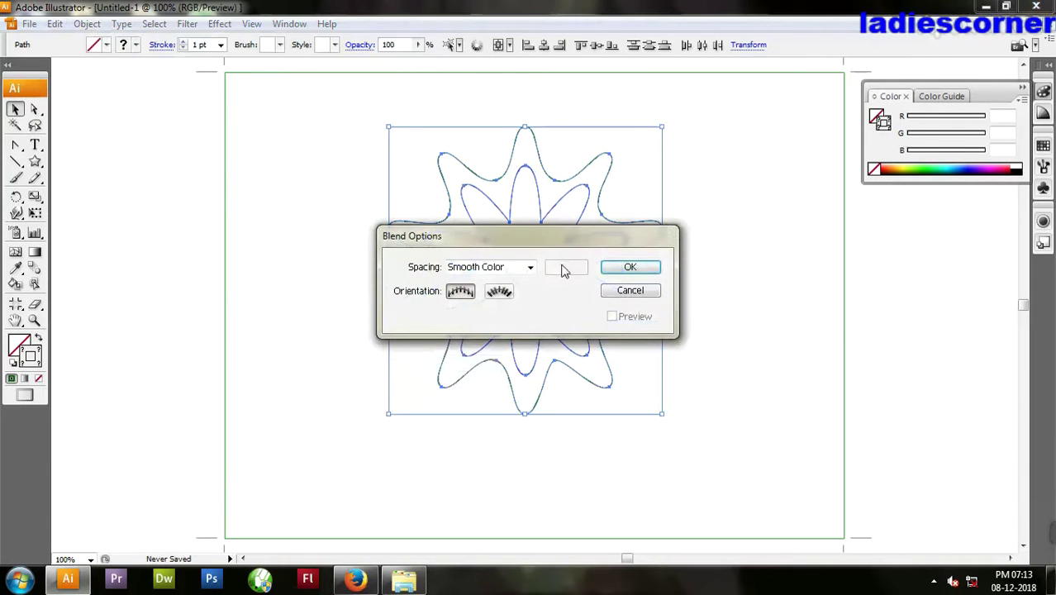
left_click(530, 267)
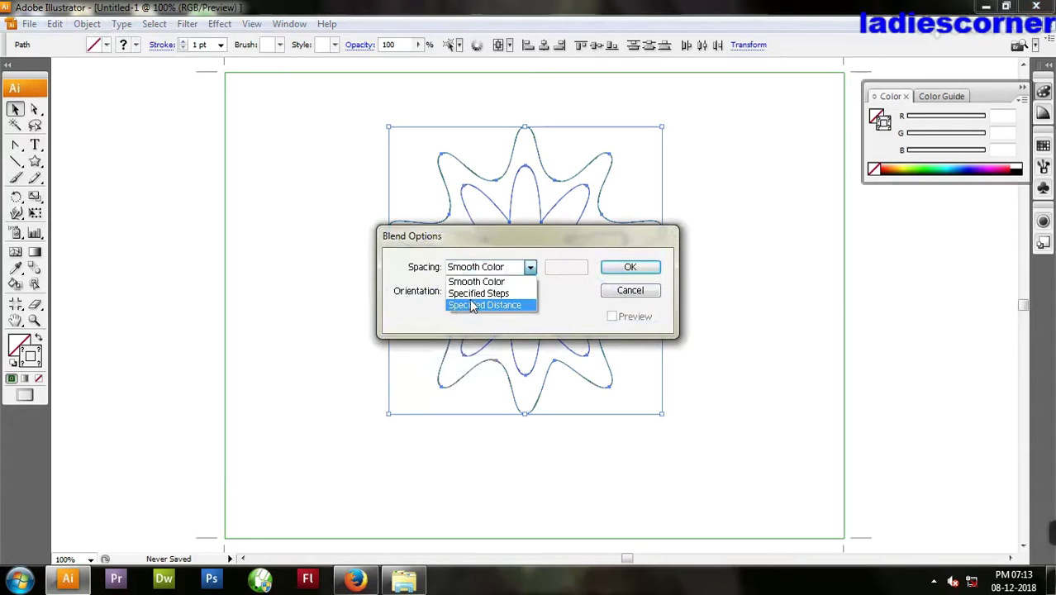
left_click(485, 298)
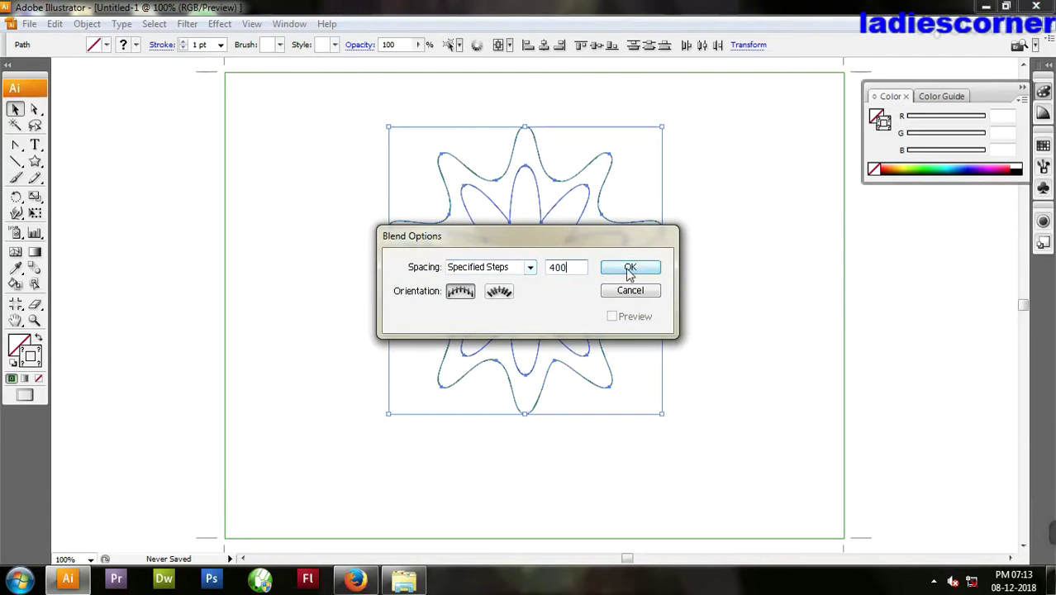
left_click(627, 269)
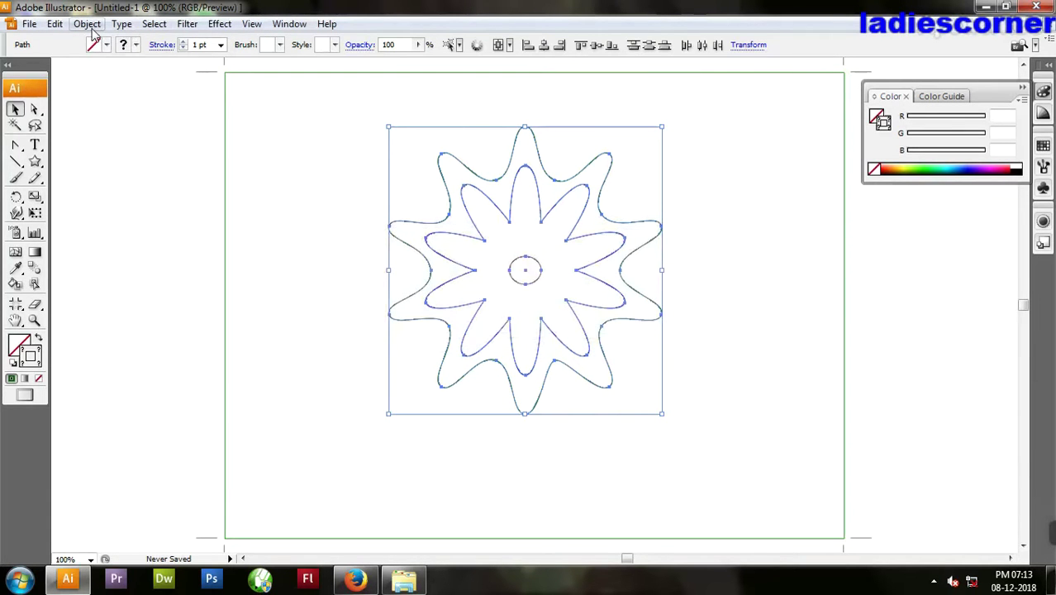
left_click(87, 24)
mouse_move(106, 323)
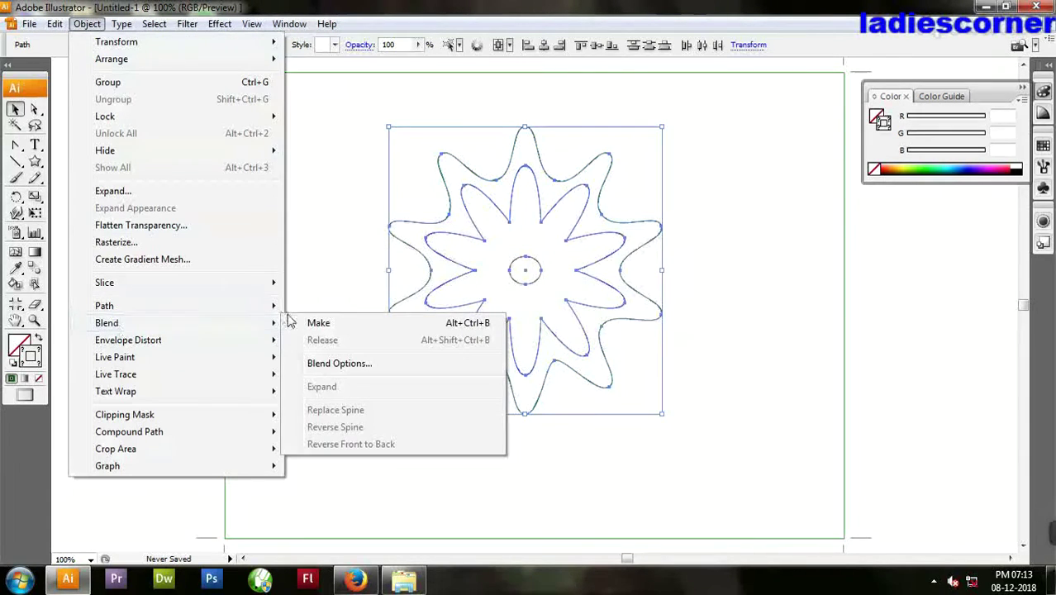
left_click(372, 327)
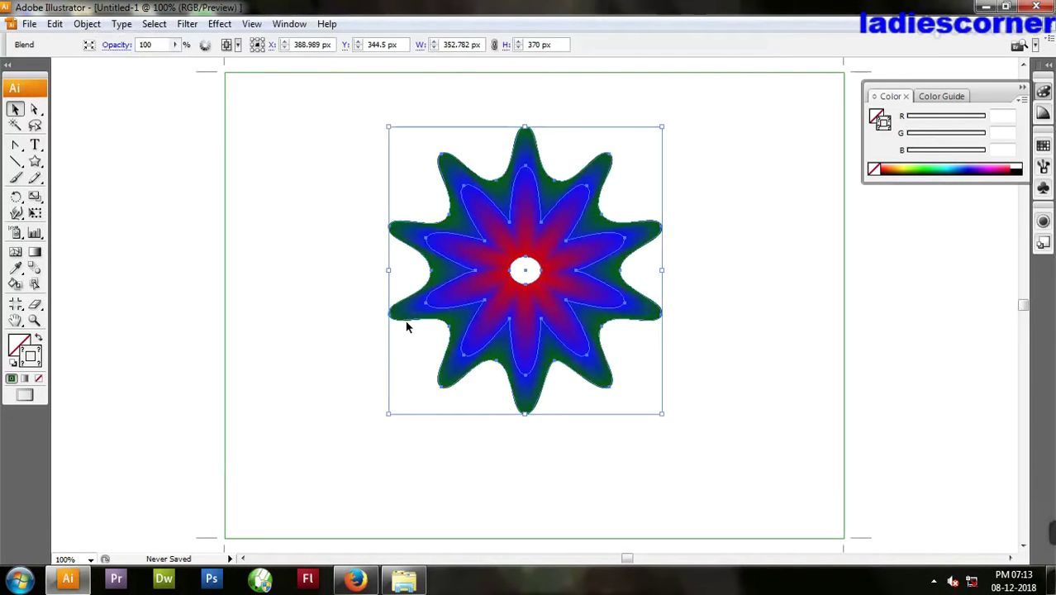
Apply a 60% Pucker & Bloat effect to the blended flower.
left_click(294, 25)
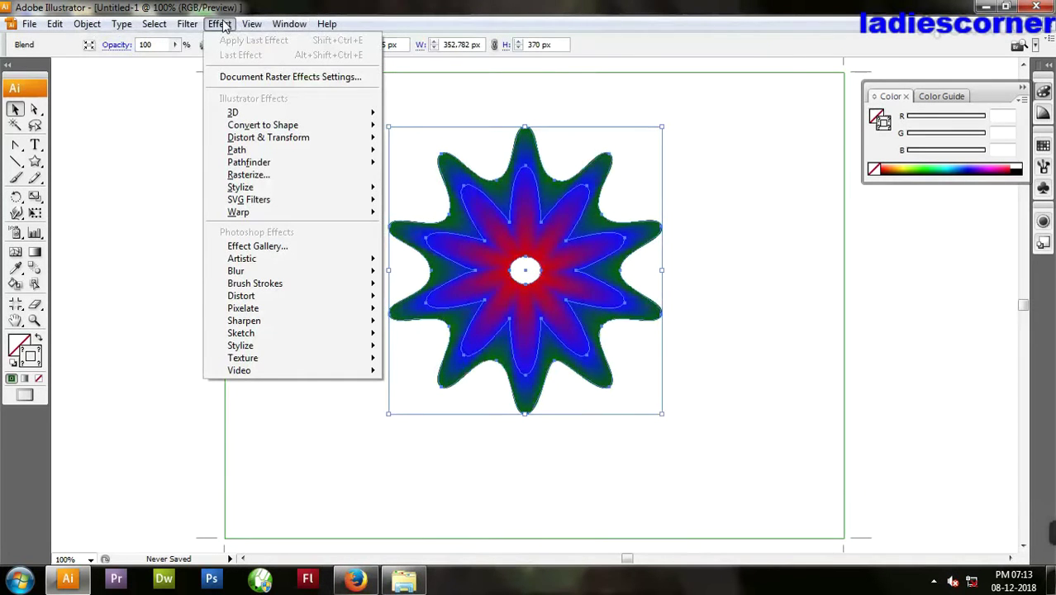
mouse_move(269, 137)
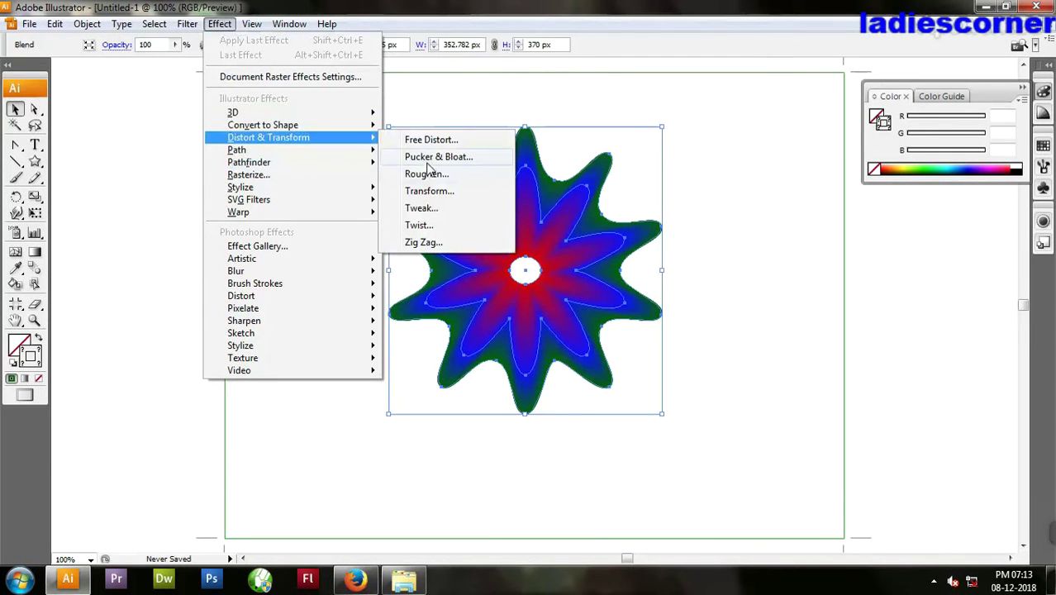
left_click(430, 159)
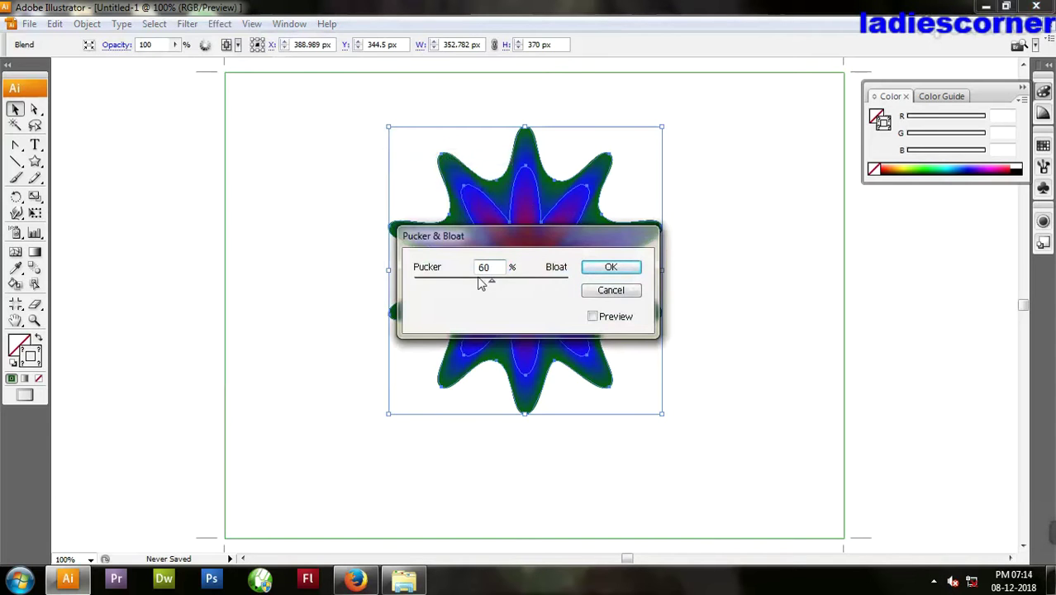
left_click(593, 316)
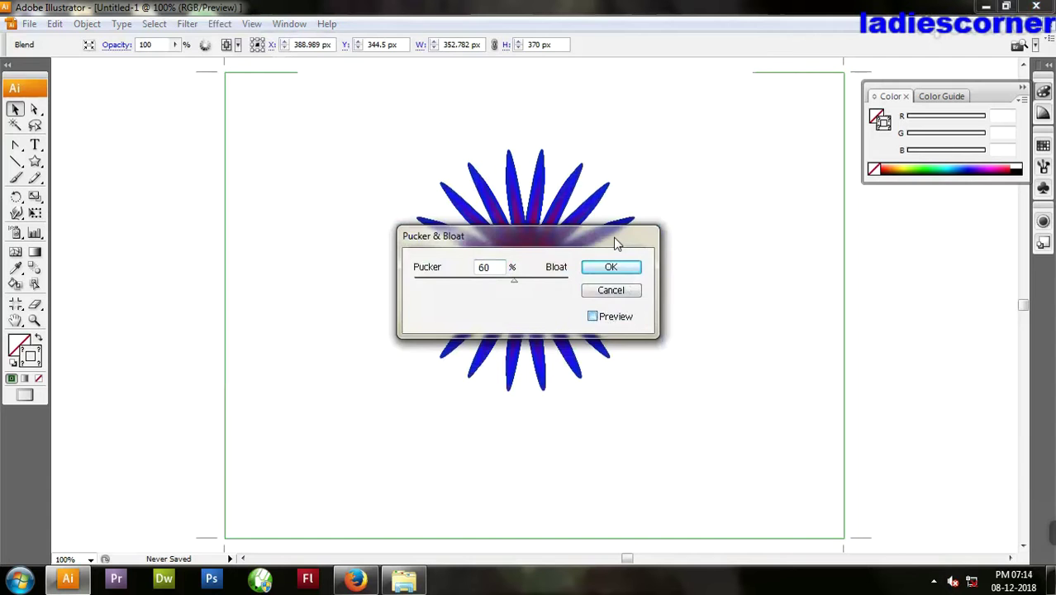
left_click_drag(614, 240, 878, 225)
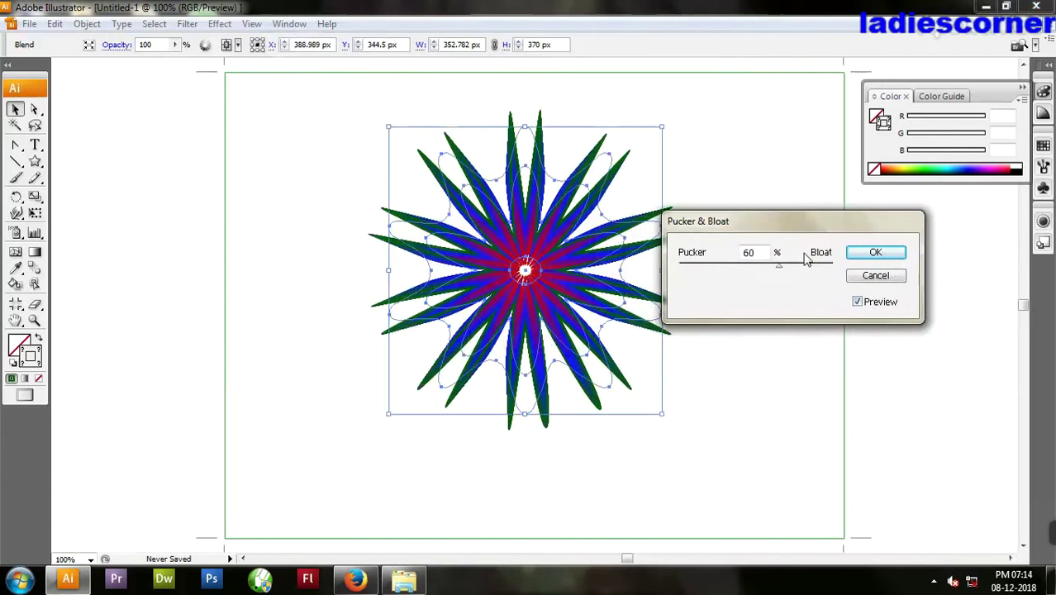
left_click(877, 254)
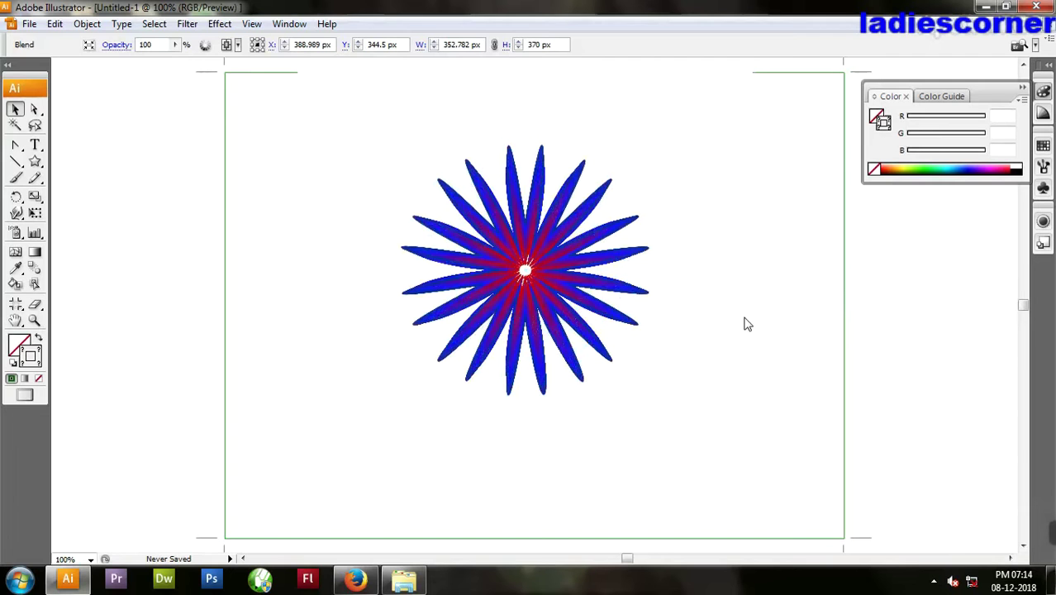
Apply a smooth Zig Zag effect with 15 px size and 7 ridges per segment.
left_click(221, 26)
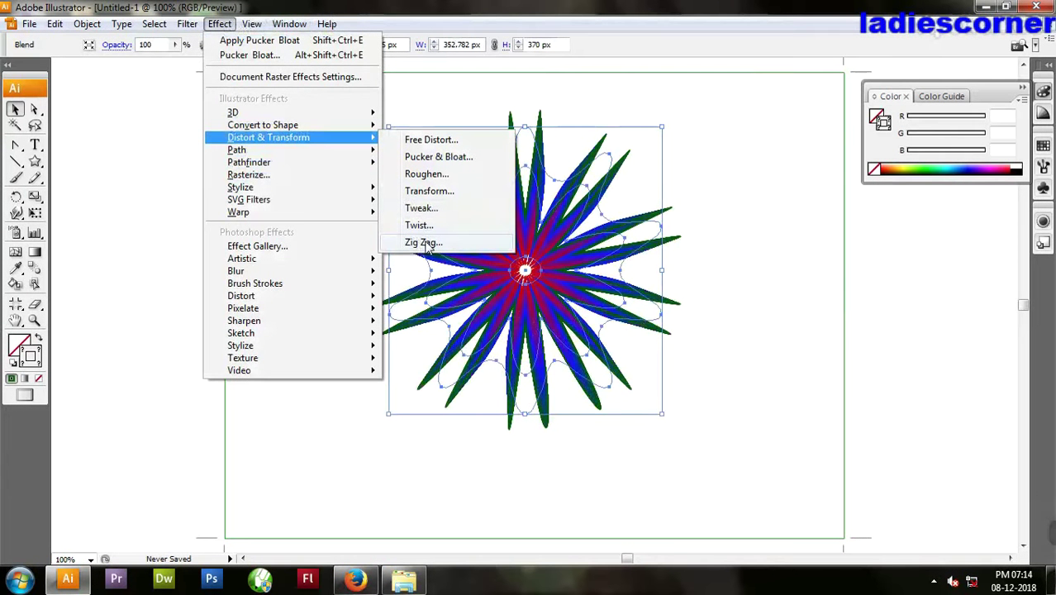
left_click(423, 242)
left_click_drag(616, 198, 808, 132)
type("15")
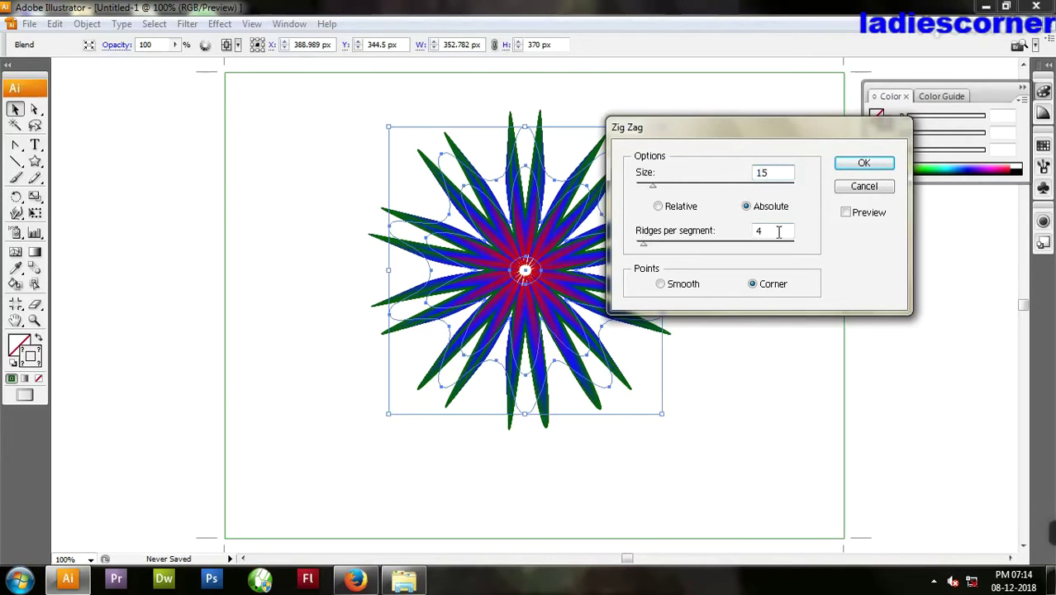
key("Tab")
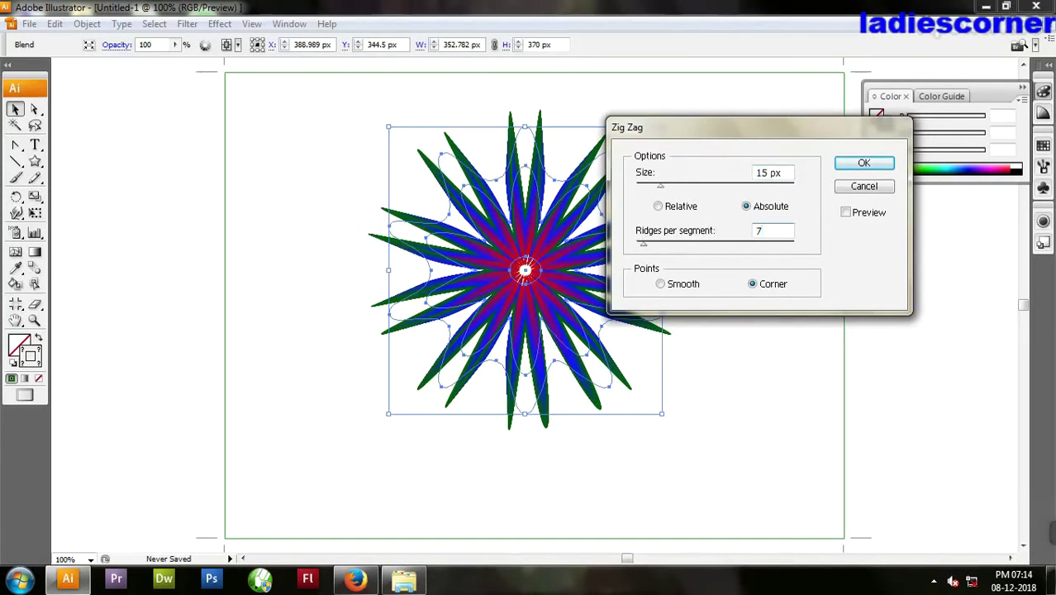
left_click(661, 284)
left_click(868, 217)
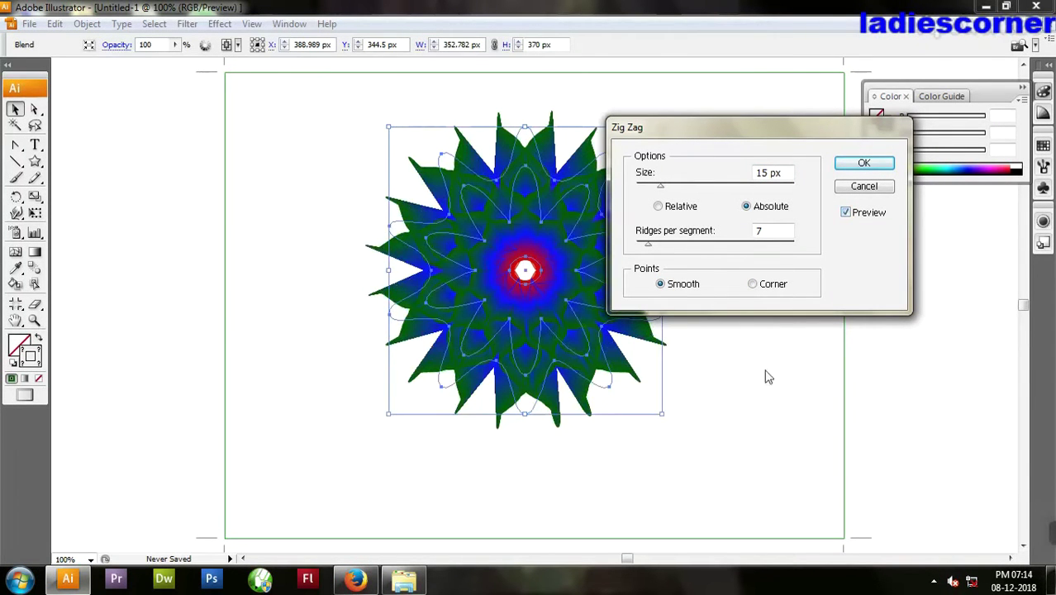
mouse_move(741, 138)
left_mouse_down()
mouse_move(738, 357)
mouse_move(254, 35)
left_mouse_up()
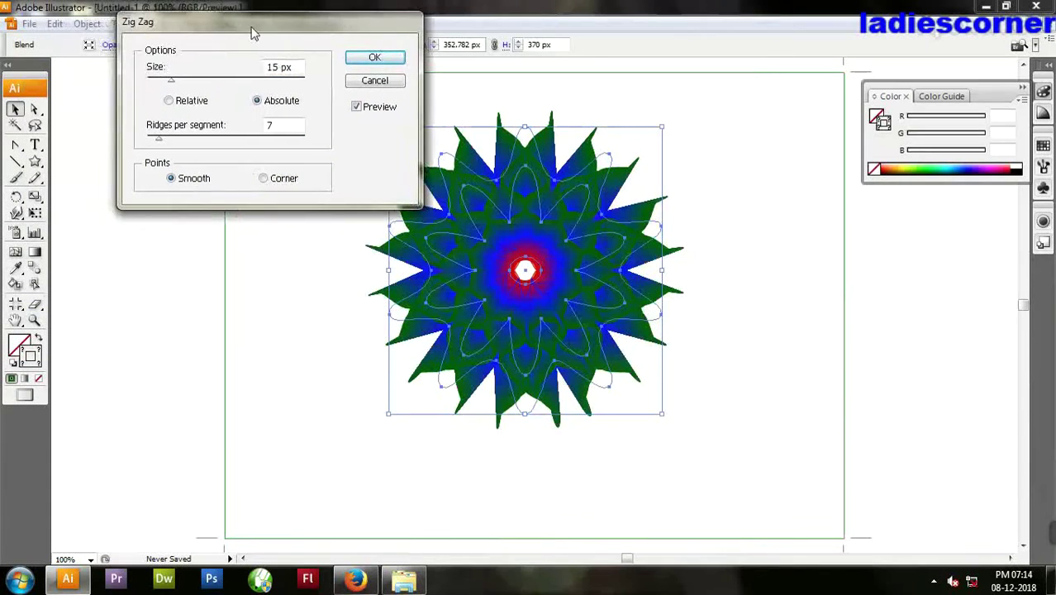
left_click(369, 59)
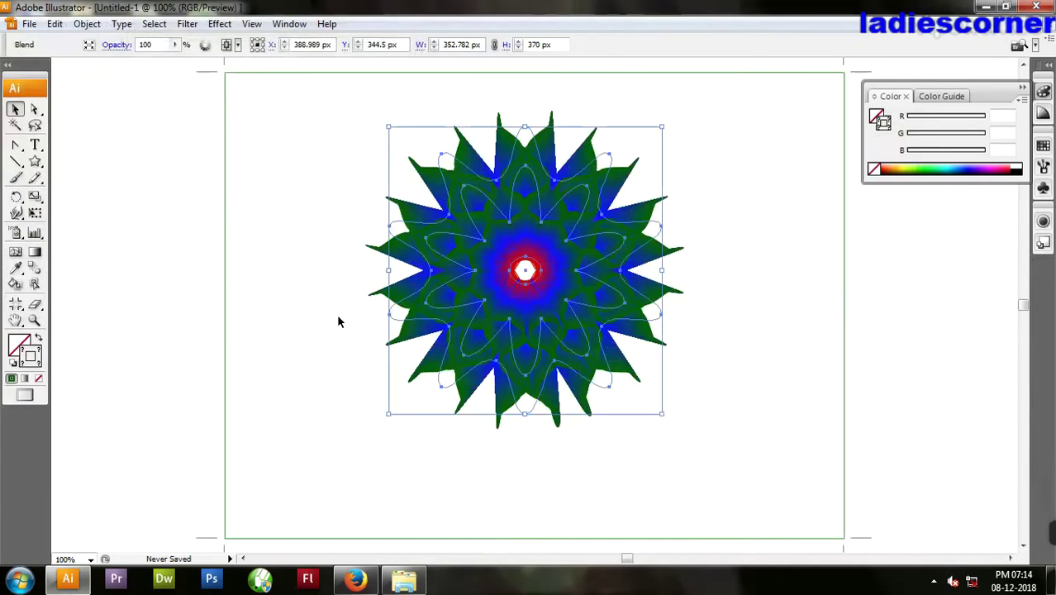
left_click(269, 213)
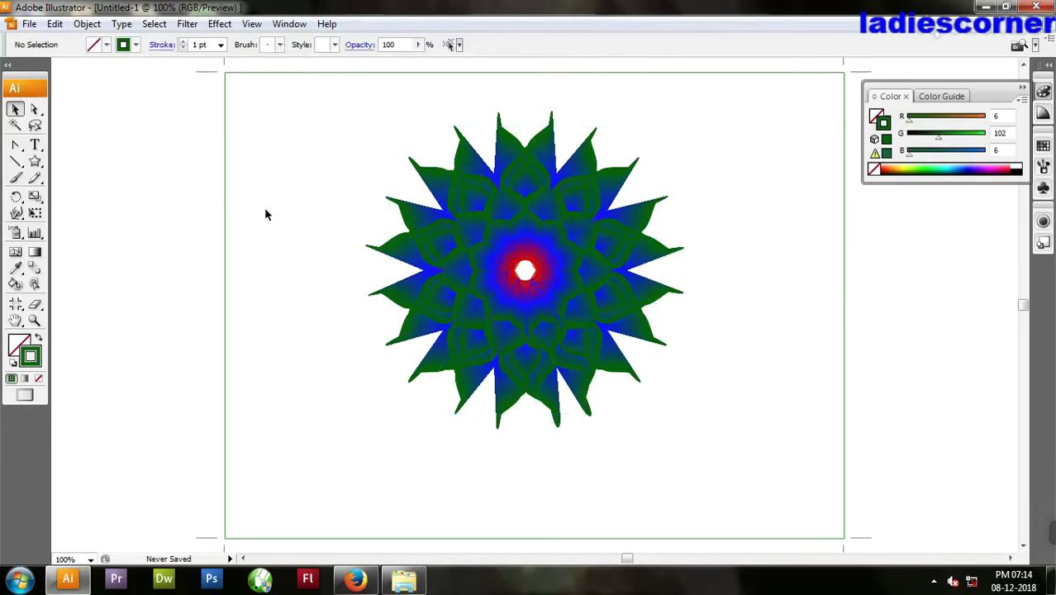
Draw a small circle with the Ellipse tool to the left of the flower.
left_click(35, 164)
left_click_drag(38, 168, 66, 202)
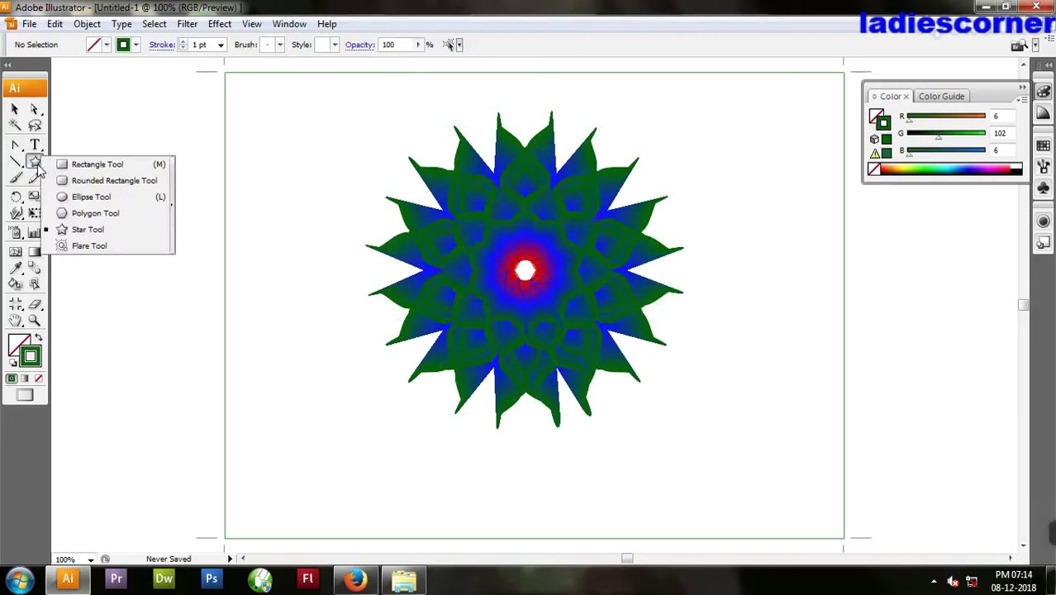
left_click(65, 200)
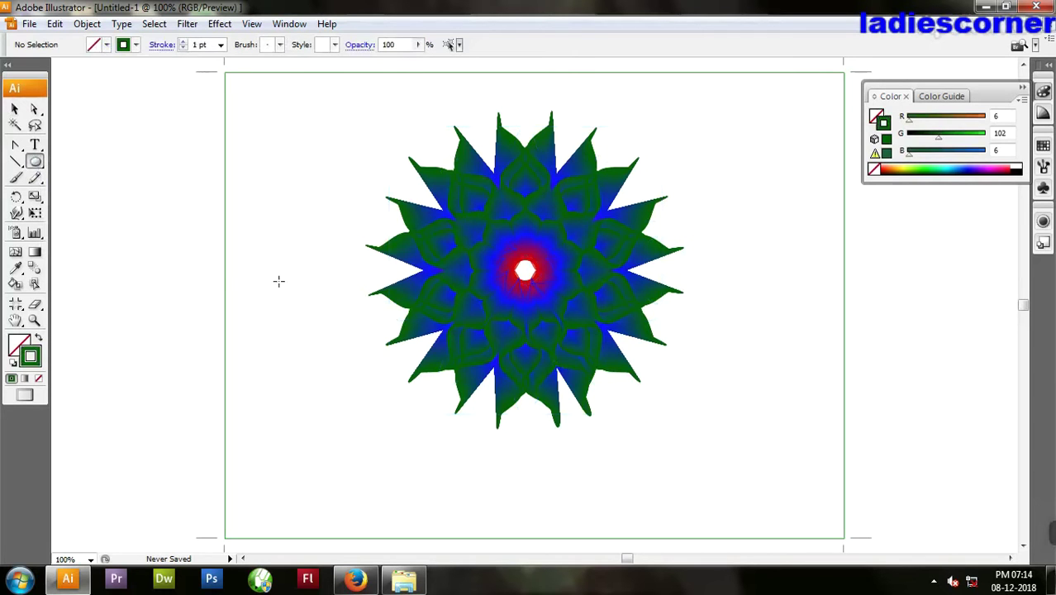
left_click_drag(280, 259, 340, 311)
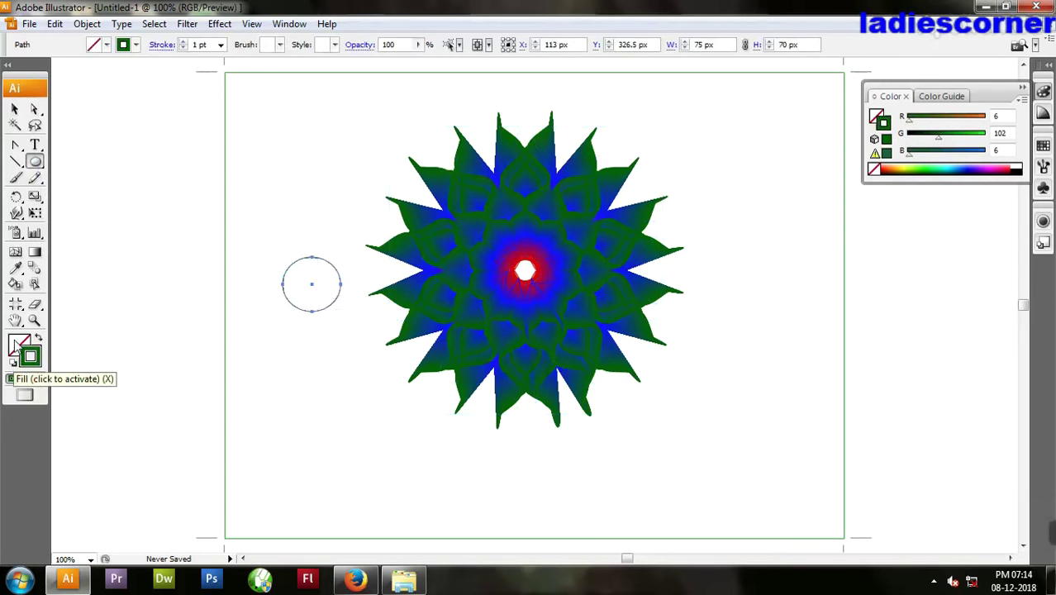
Give the circle a yellow fill colour.
left_click(20, 345)
double_click(20, 345)
left_click_drag(554, 372, 552, 358)
left_click_drag(527, 307, 504, 240)
left_click(690, 194)
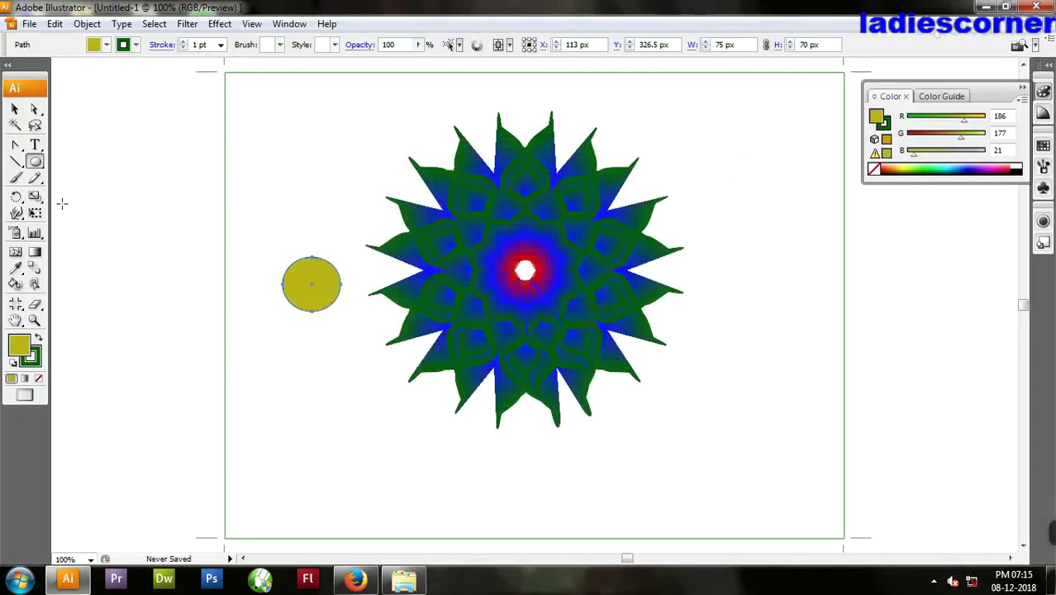
Move the yellow circle onto the flower's centre, then select the flower and circle together.
left_click(14, 108)
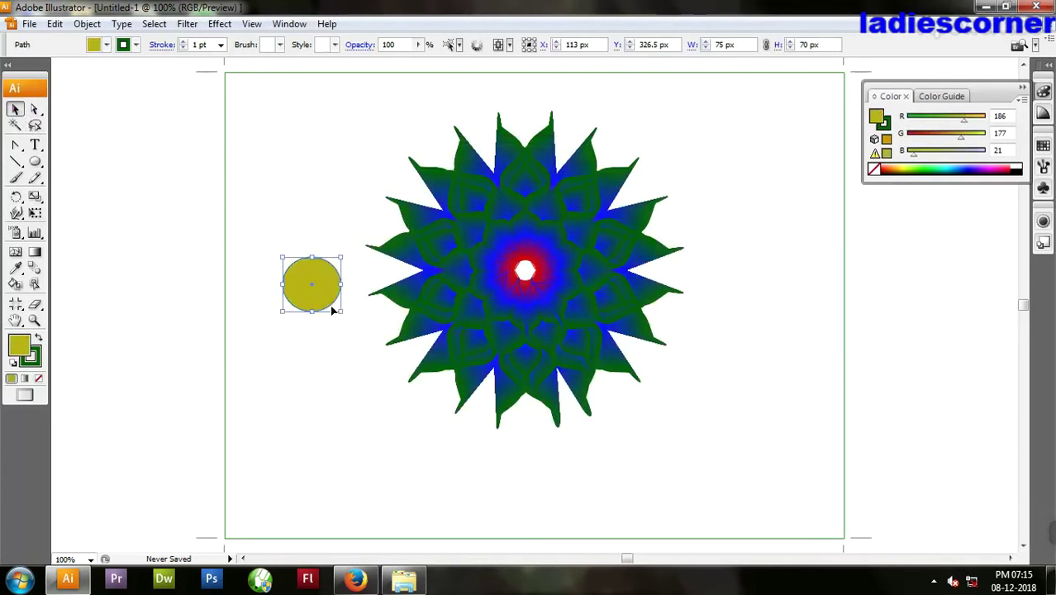
left_click_drag(322, 303, 549, 305)
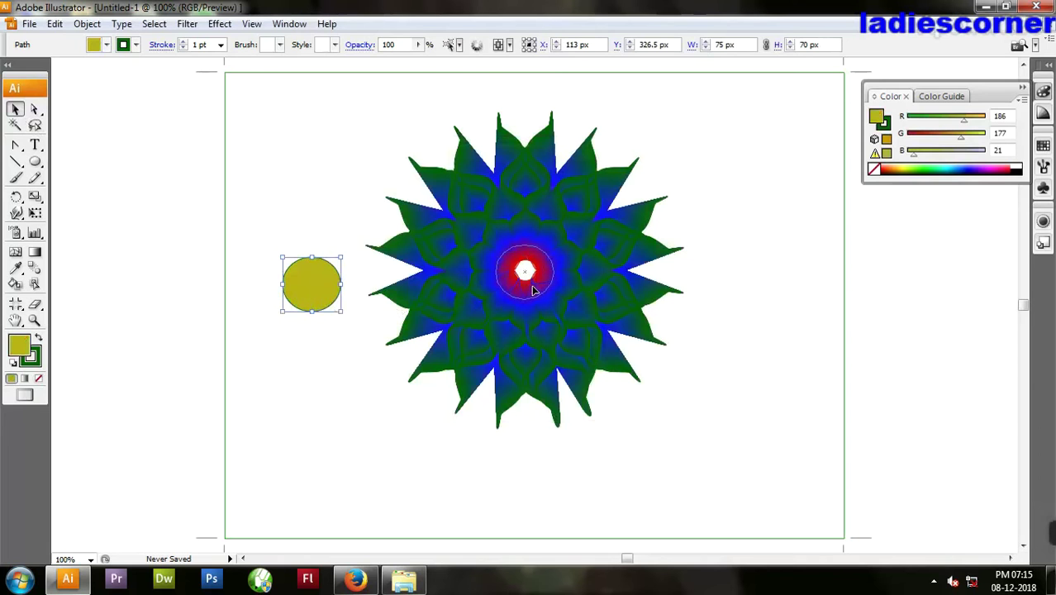
left_click(676, 399)
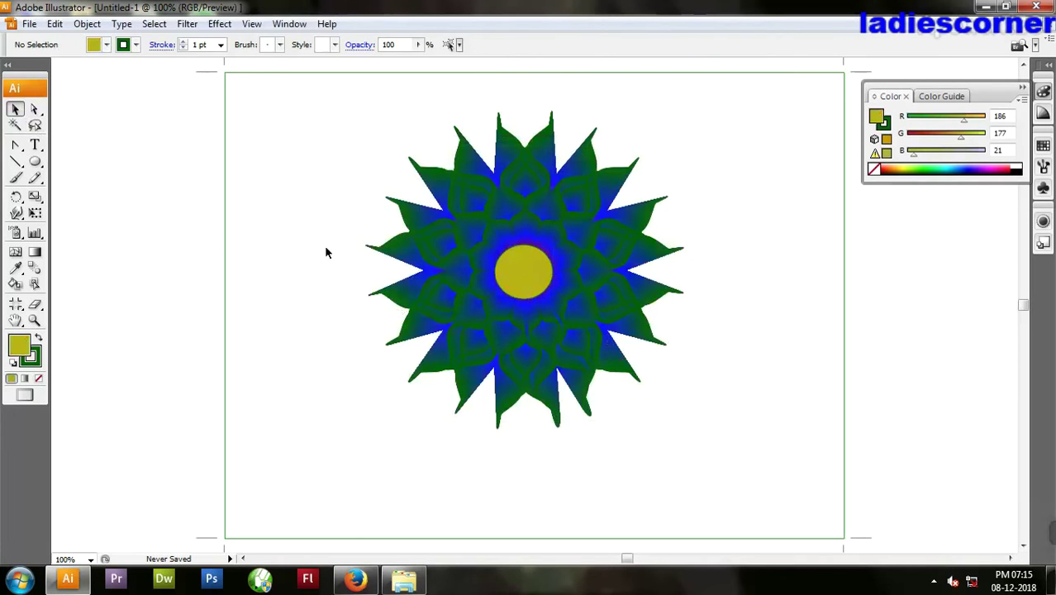
left_click_drag(356, 95, 742, 490)
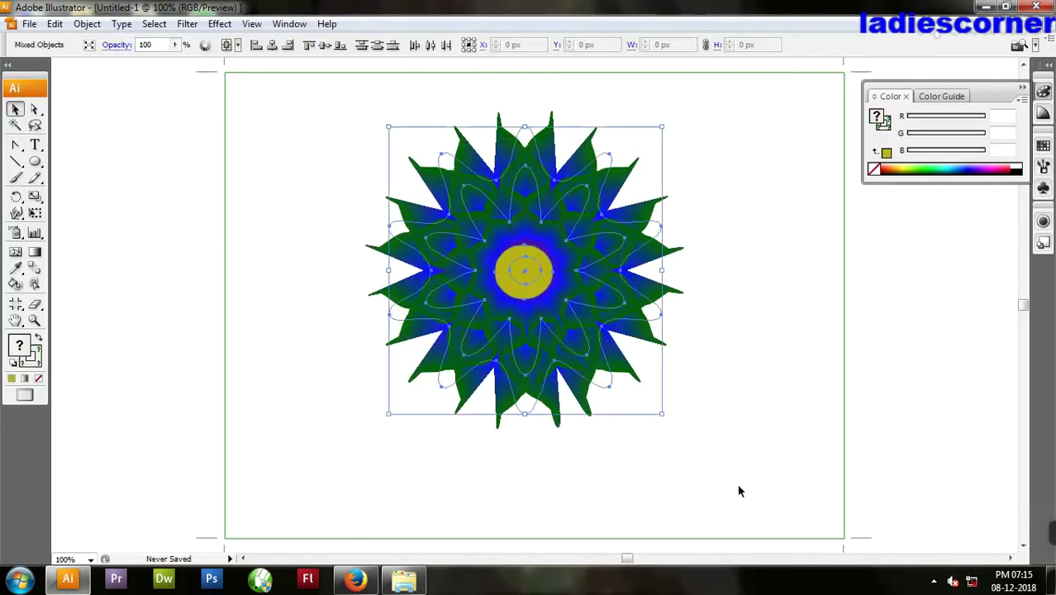
Fit the crop area to the flower artwork, about 411 x 410 px, then deselect.
left_click(16, 304)
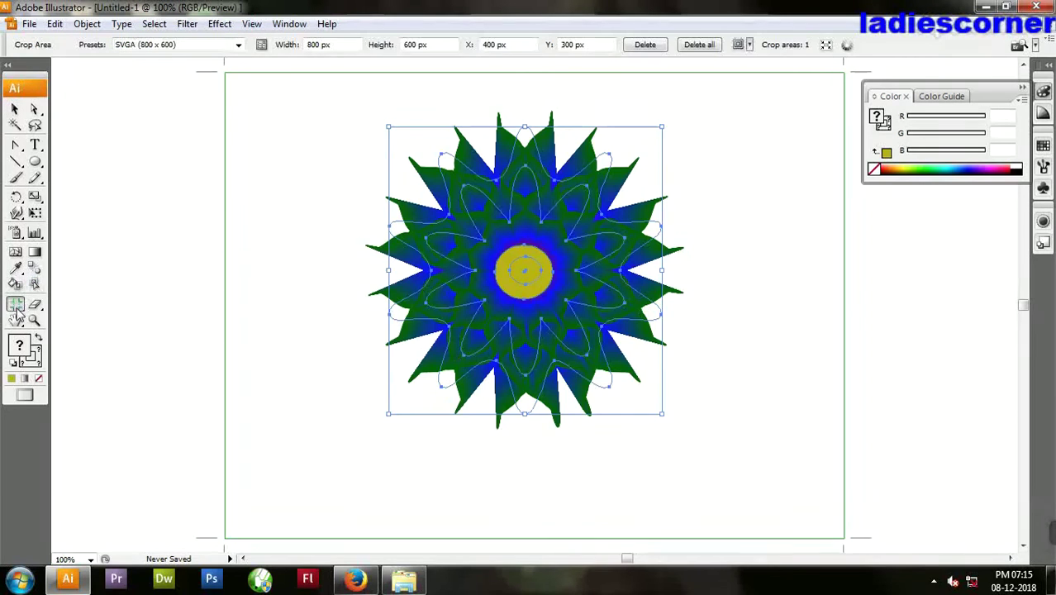
left_click(341, 359)
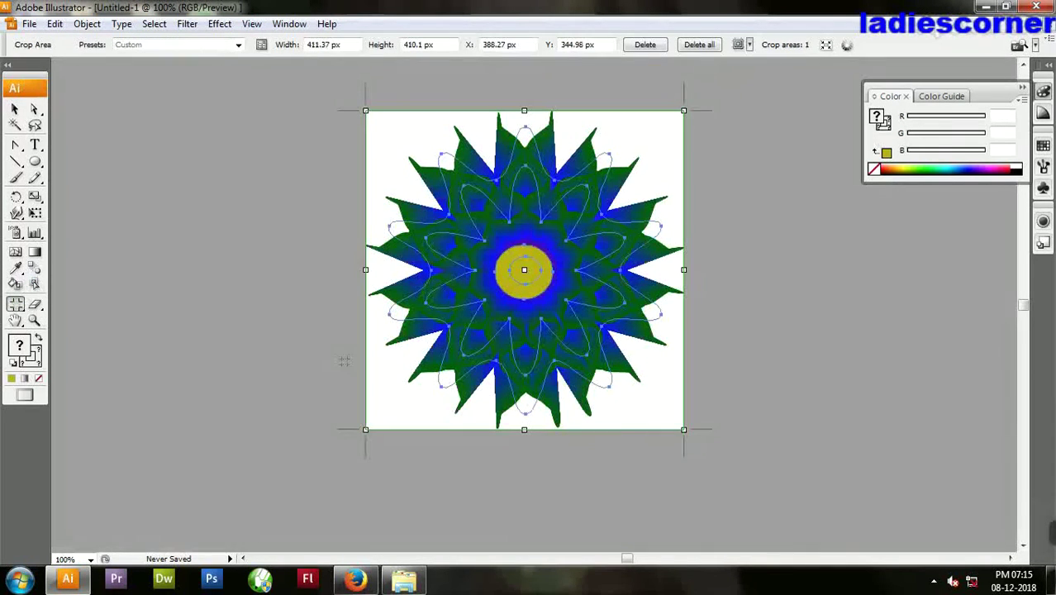
left_click(16, 109)
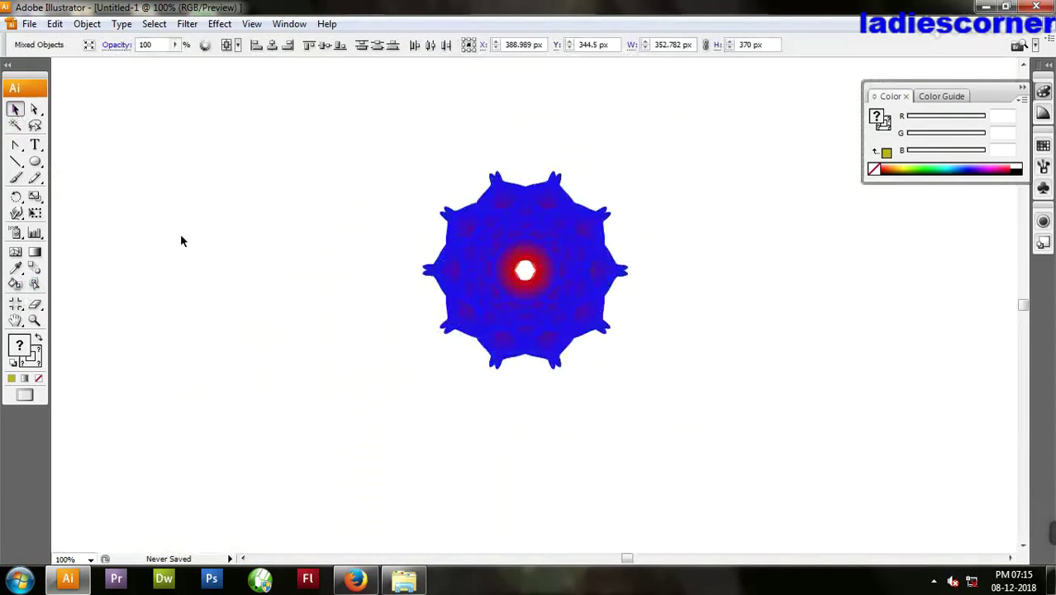
left_click(226, 271)
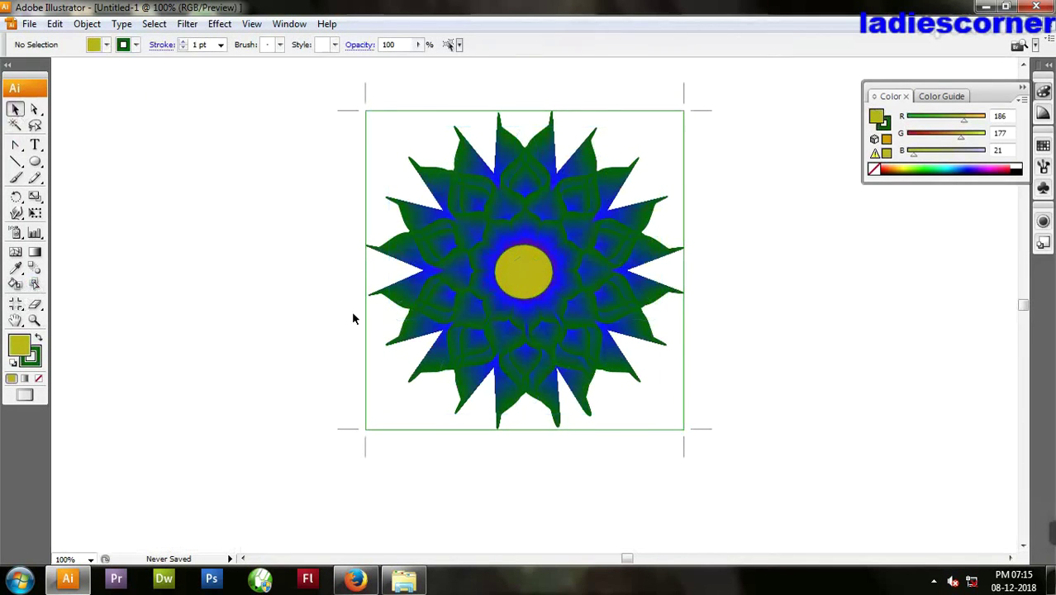
scroll(635, 374, "up", 2)
scroll(636, 374, "down", 1)
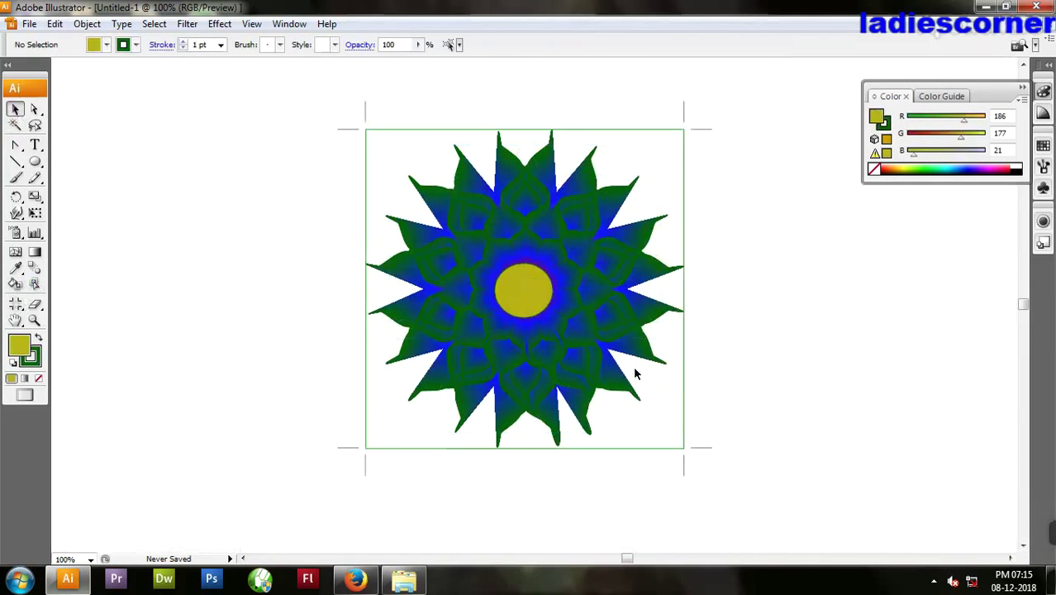